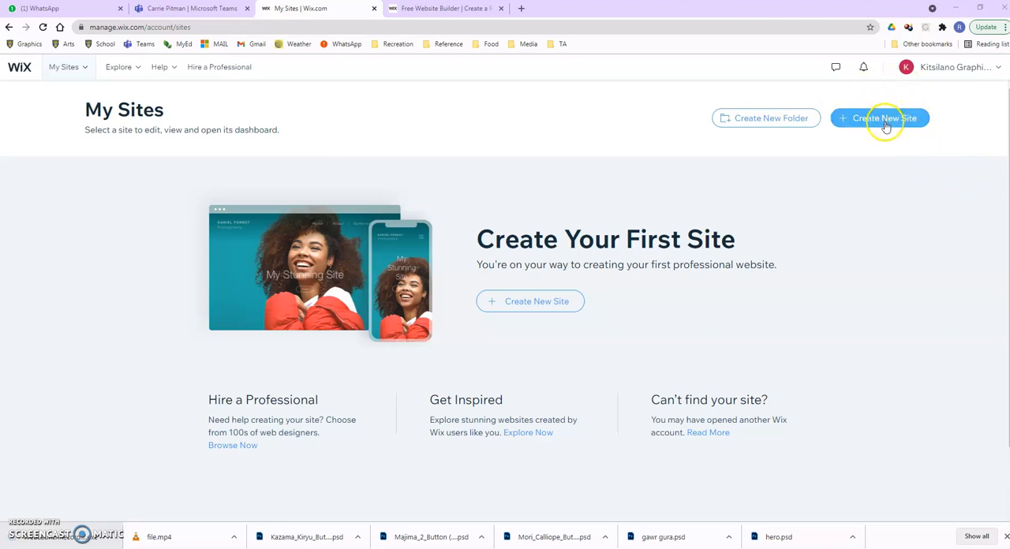
Create a new site in the Portfolio & CV category and have Wix ADI build it.
click(889, 123)
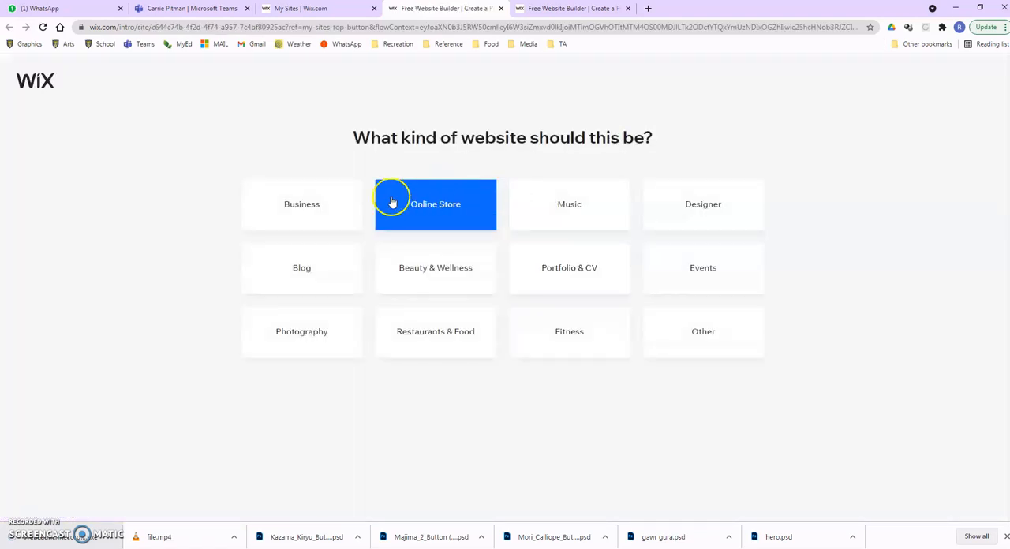
click(565, 272)
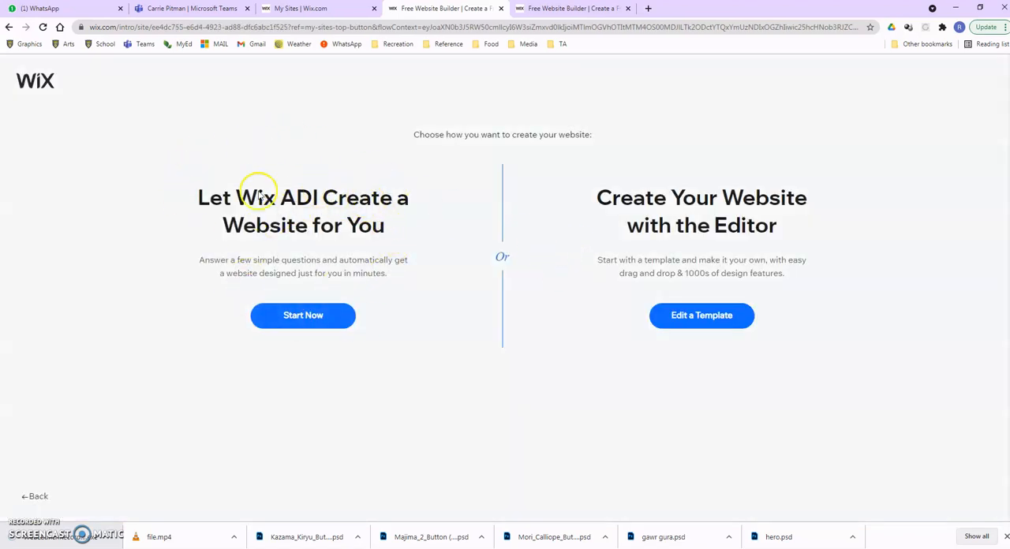
click(319, 322)
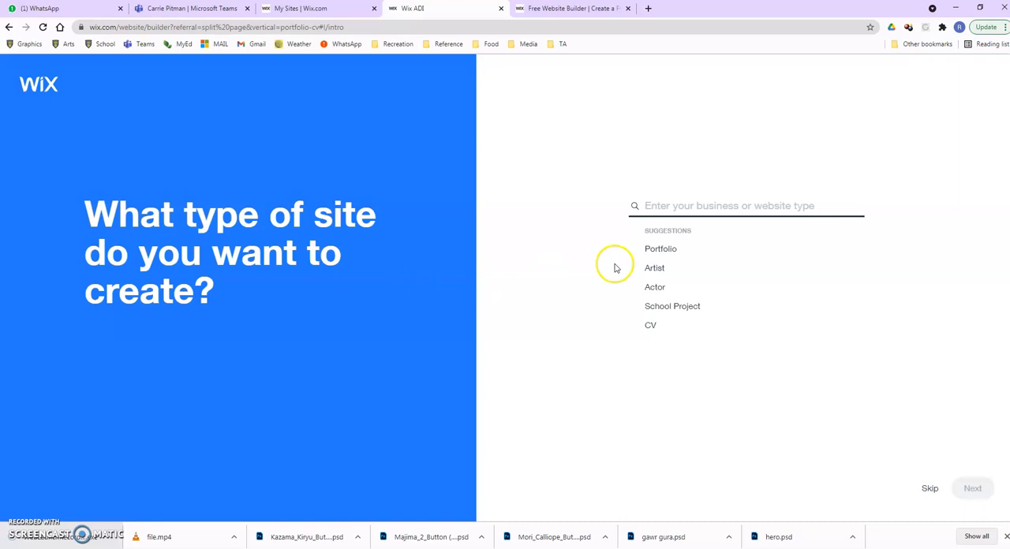
Set the site type to Portfolio and postpone choosing the extra website features.
click(660, 251)
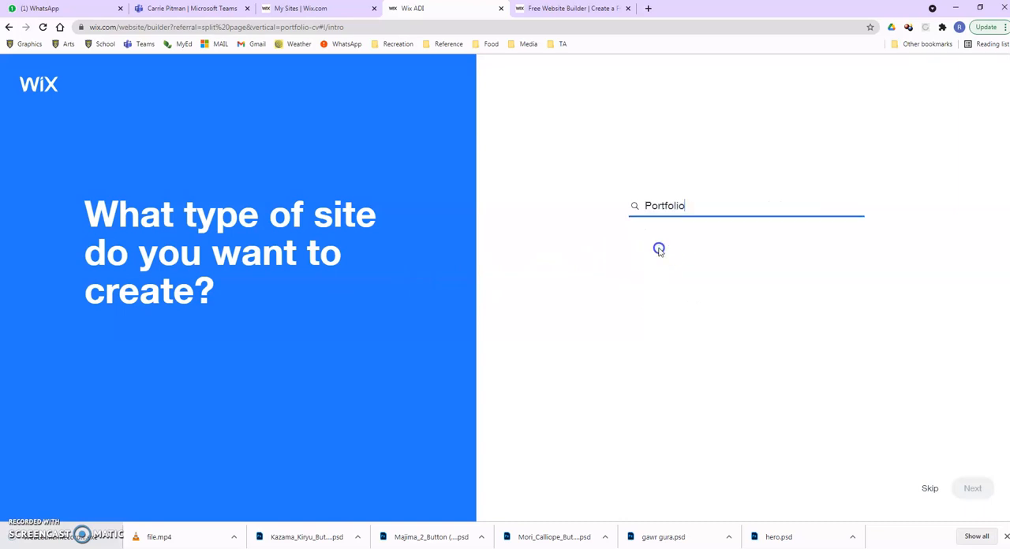
click(673, 198)
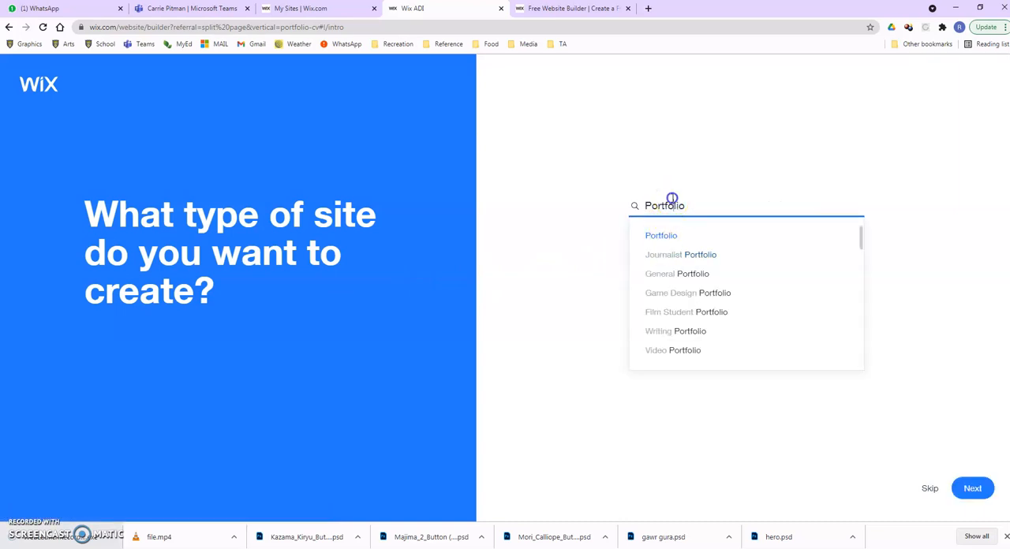
click(670, 234)
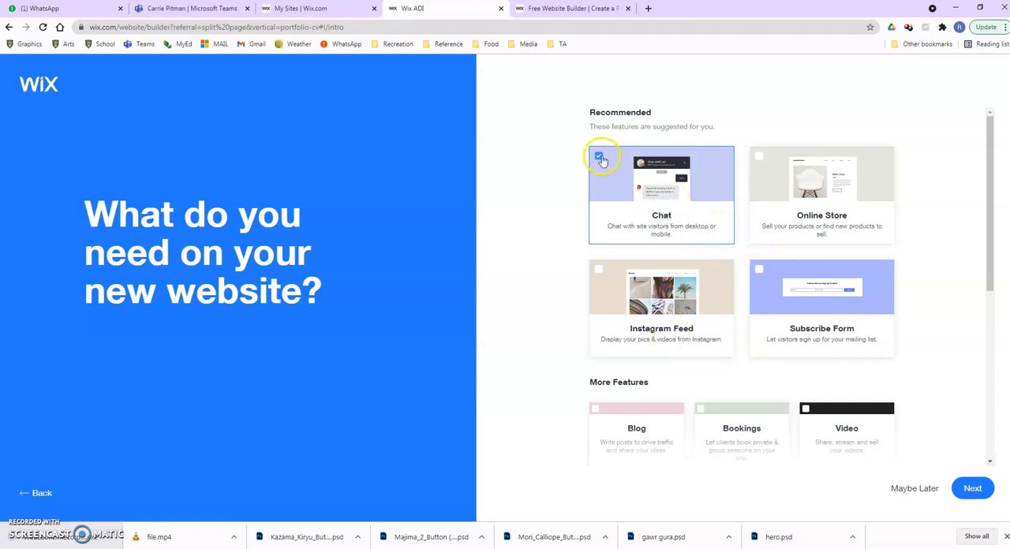
click(912, 489)
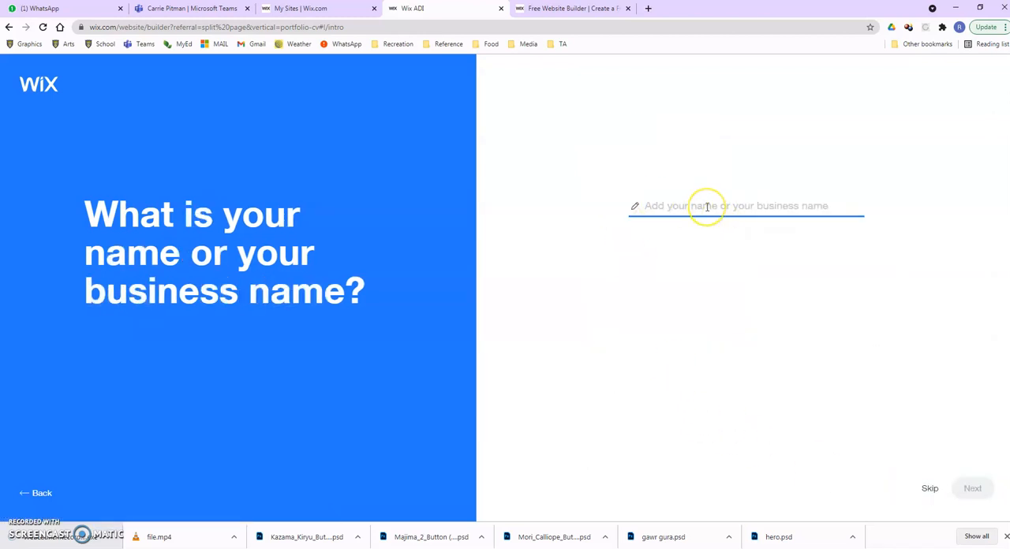
Enter Sample as the business name, and proceed without importing content or changing the contact info.
text(Sample)
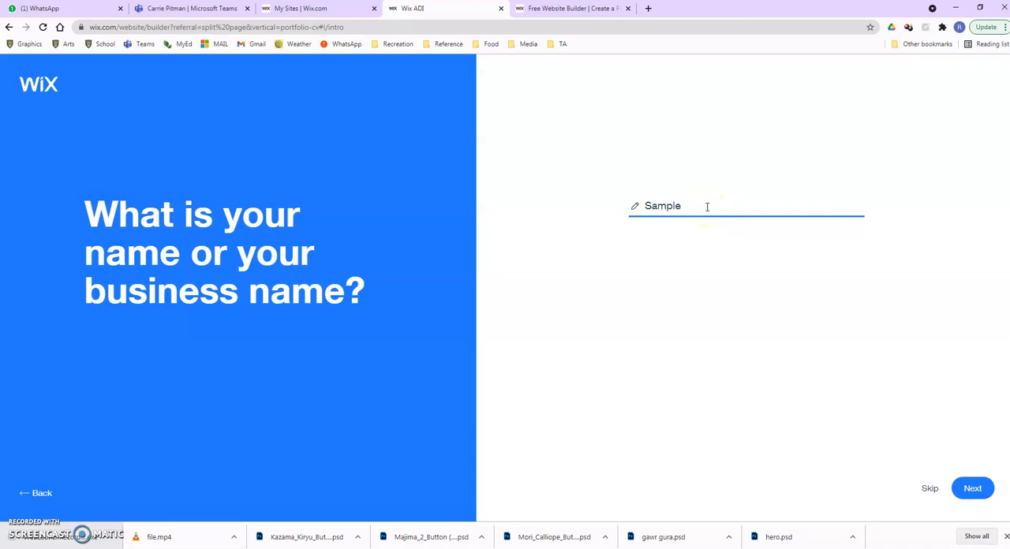
click(976, 489)
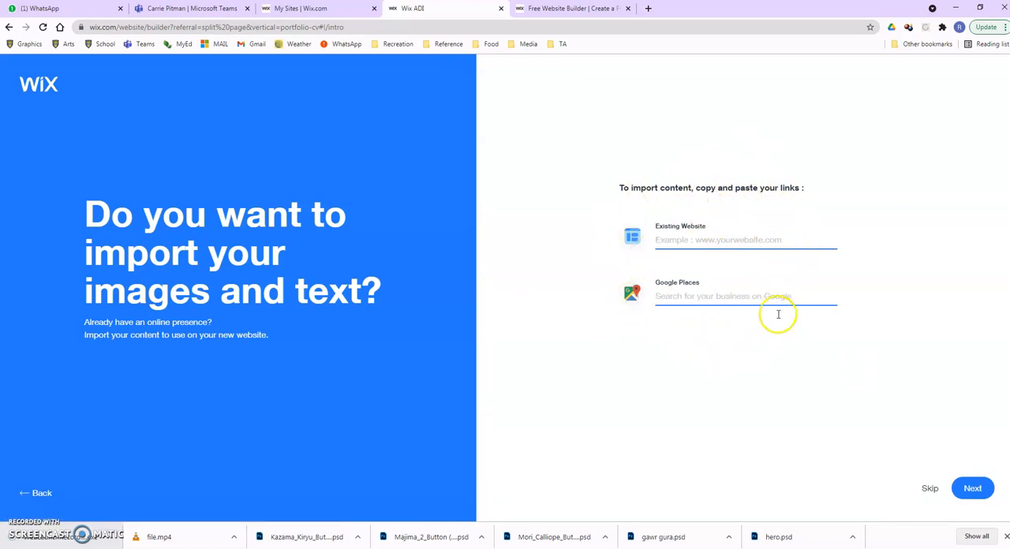
click(931, 491)
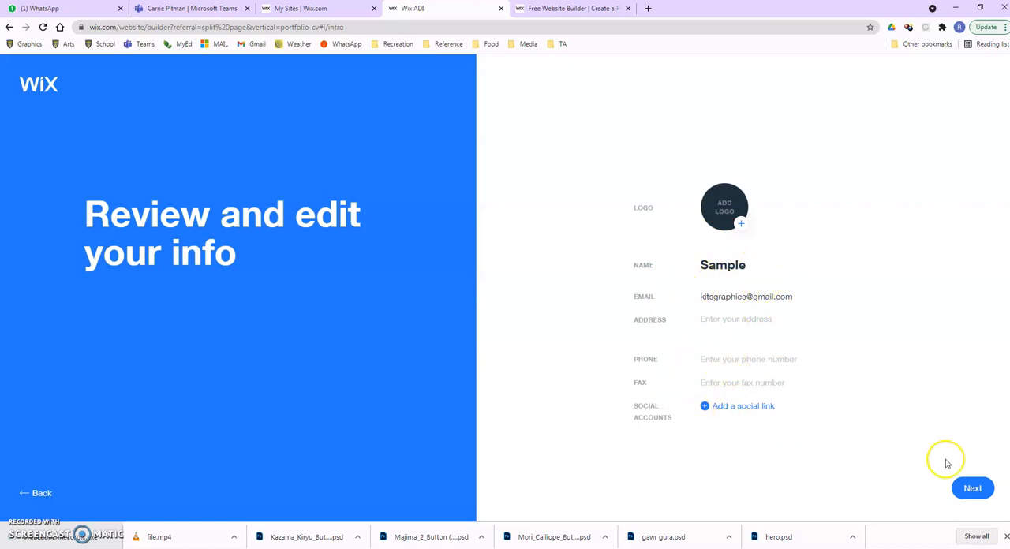
click(971, 489)
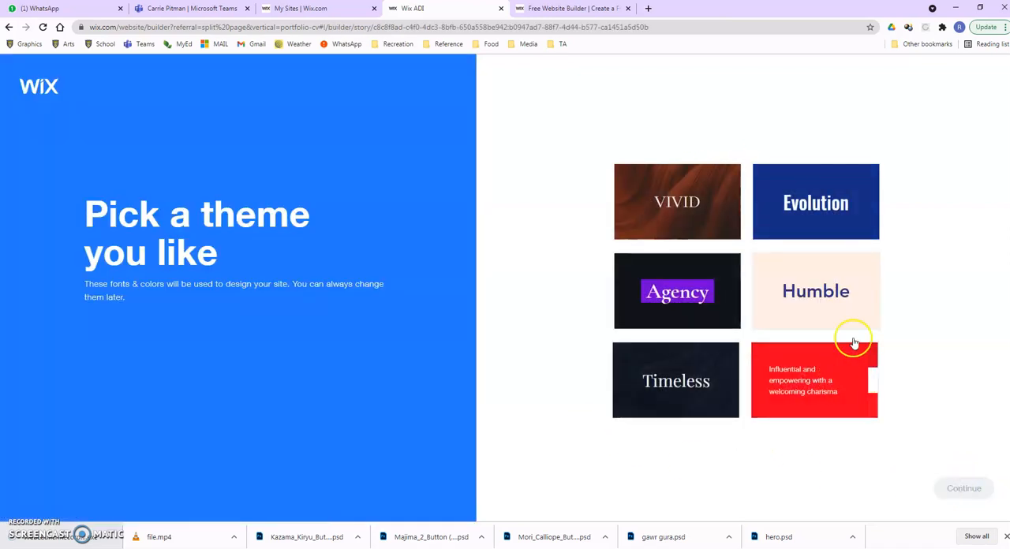
Pick the Inspire theme and use the homepage design with the large photo above the About section.
click(809, 387)
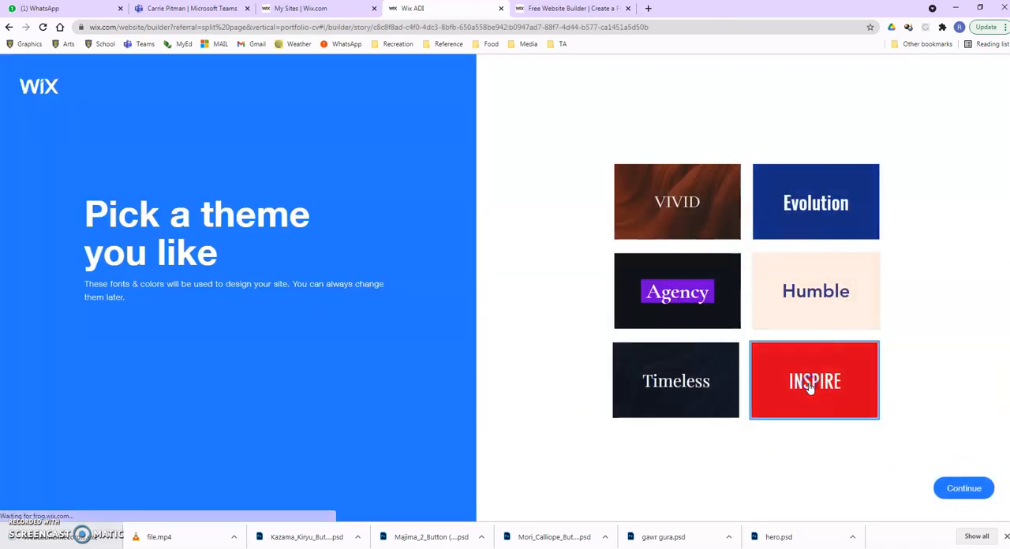
click(964, 488)
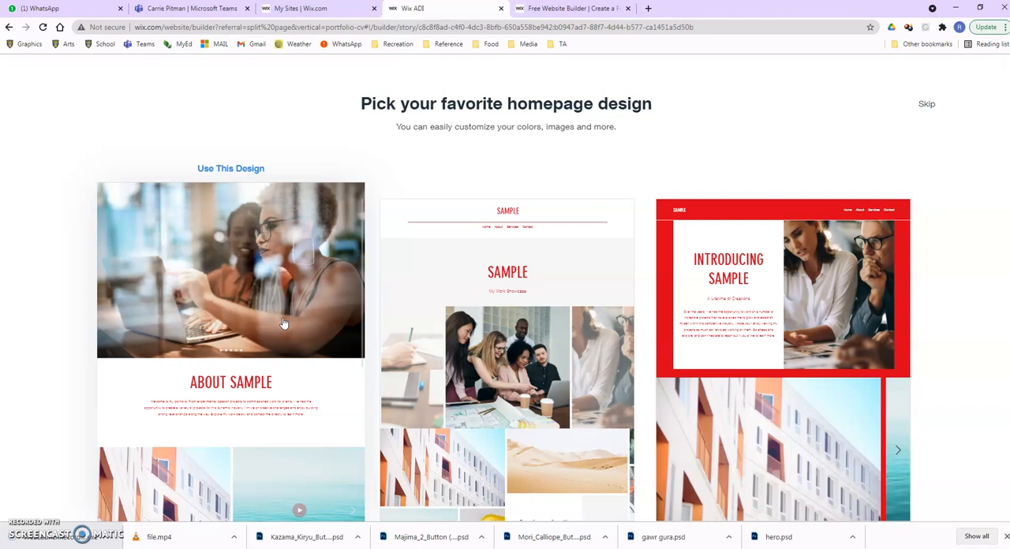
click(284, 324)
Add a Blank page to the site and open the site for editing.
click(608, 416)
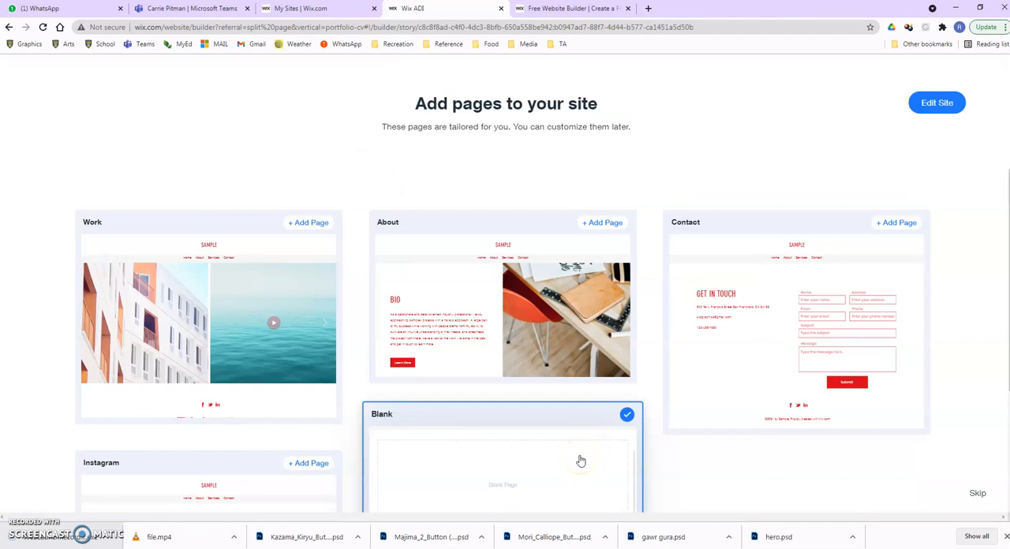
click(936, 106)
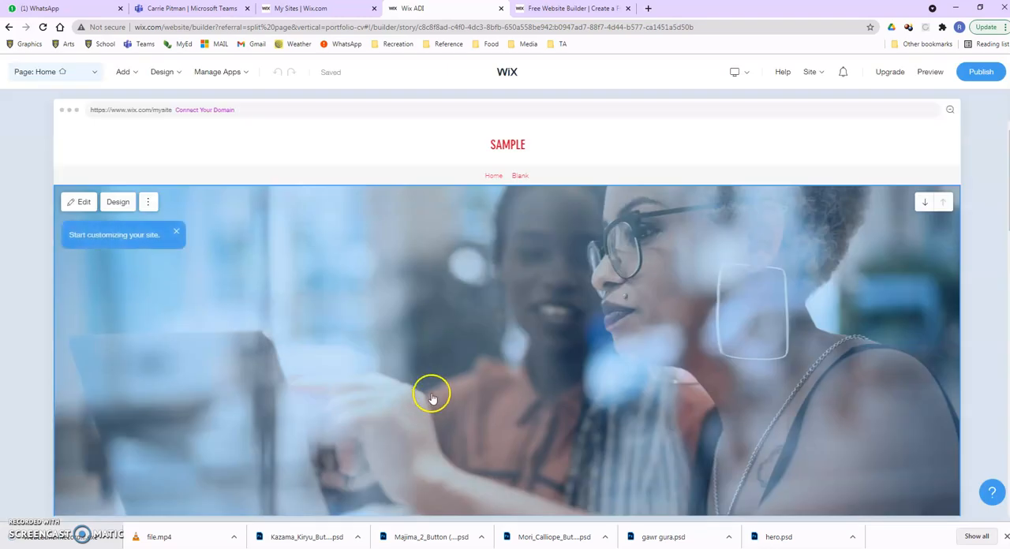
Change the business name in the home page header to Portfolio.
scroll(460, 340, down, 4)
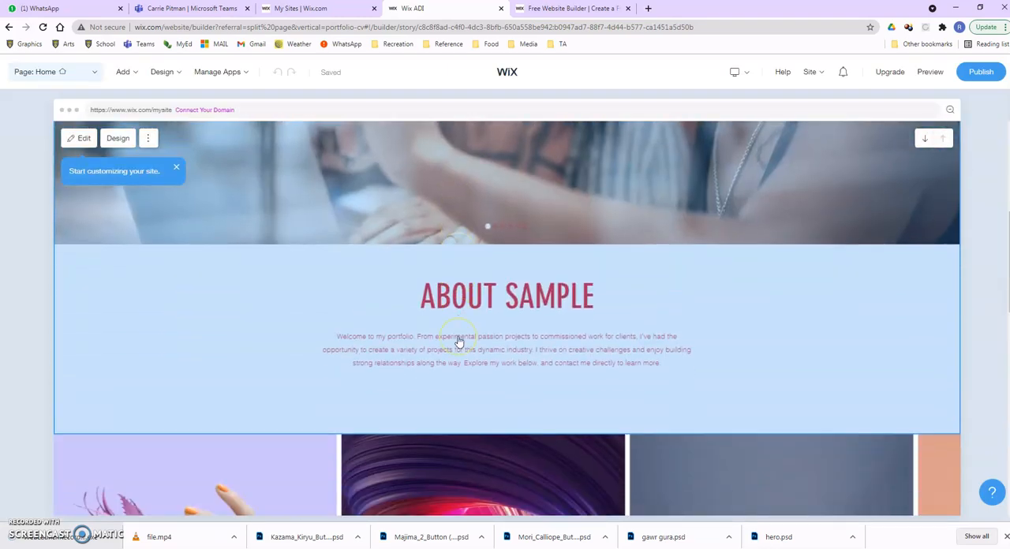
scroll(461, 341, down, 10)
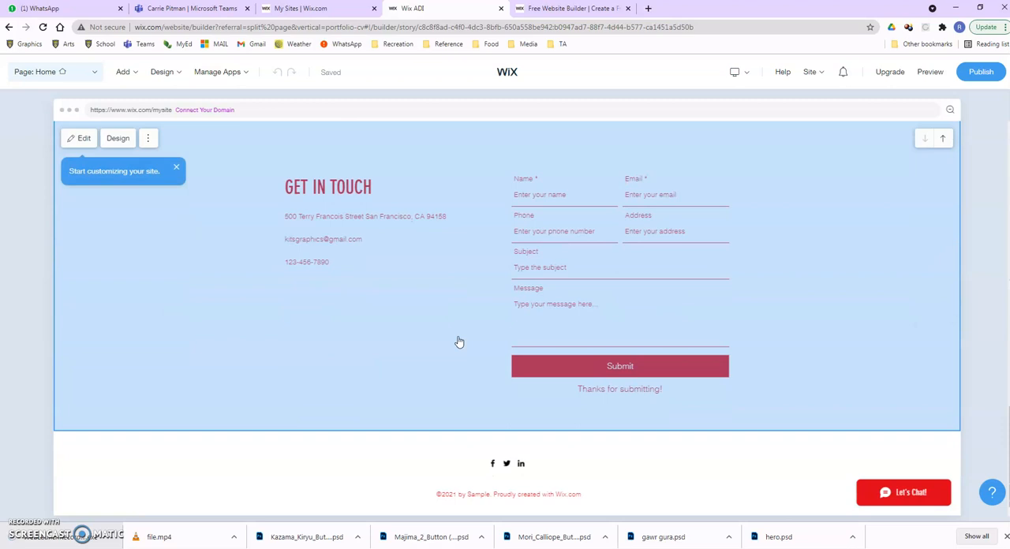
scroll(460, 342, up, 14)
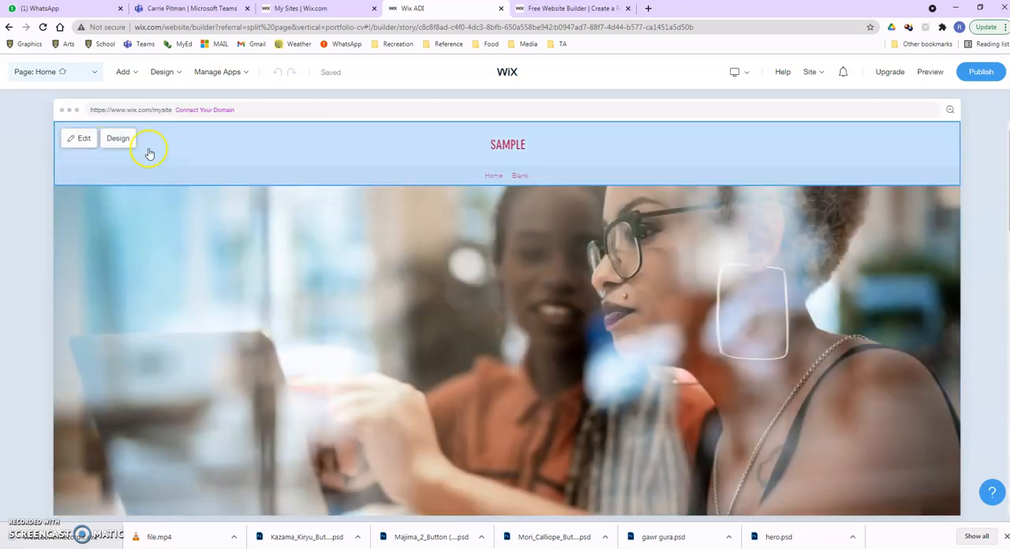
mouse_move(251, 72)
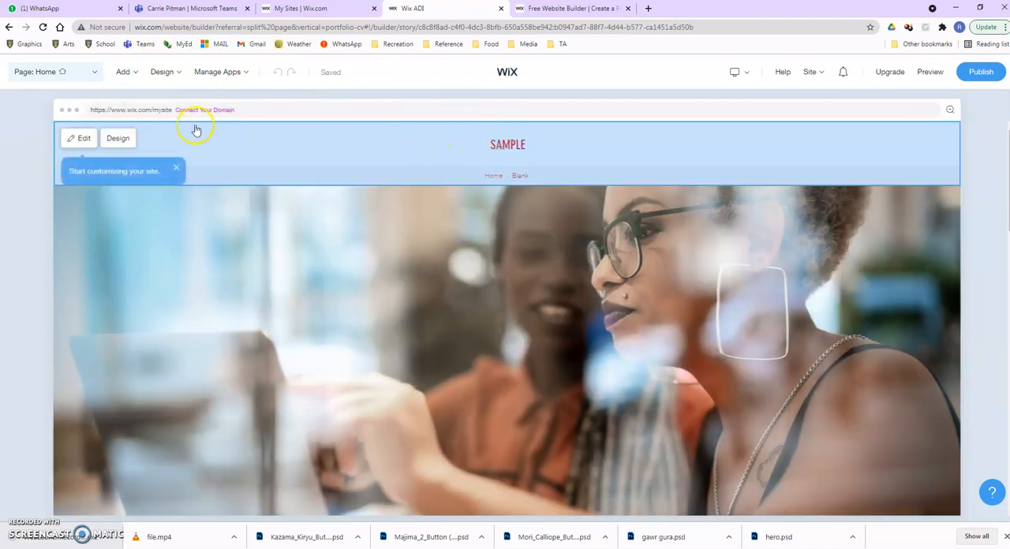
click(84, 139)
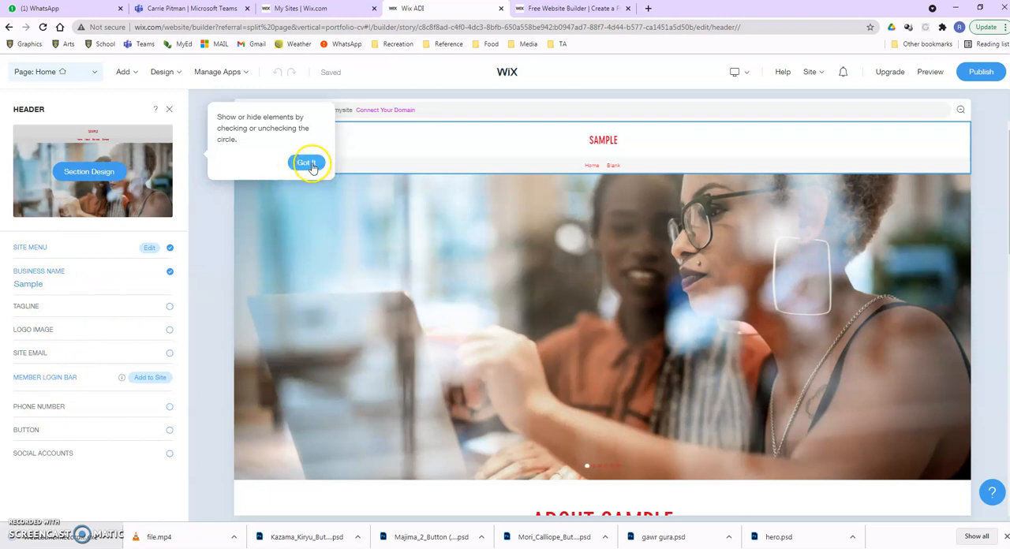
click(50, 283)
drag(51, 281, 12, 277)
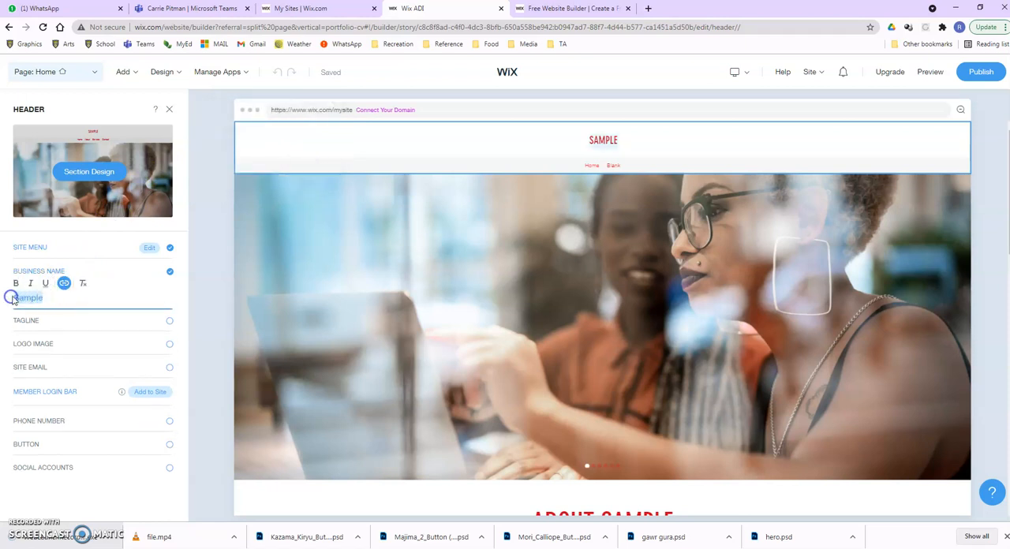
text(Portfilio)
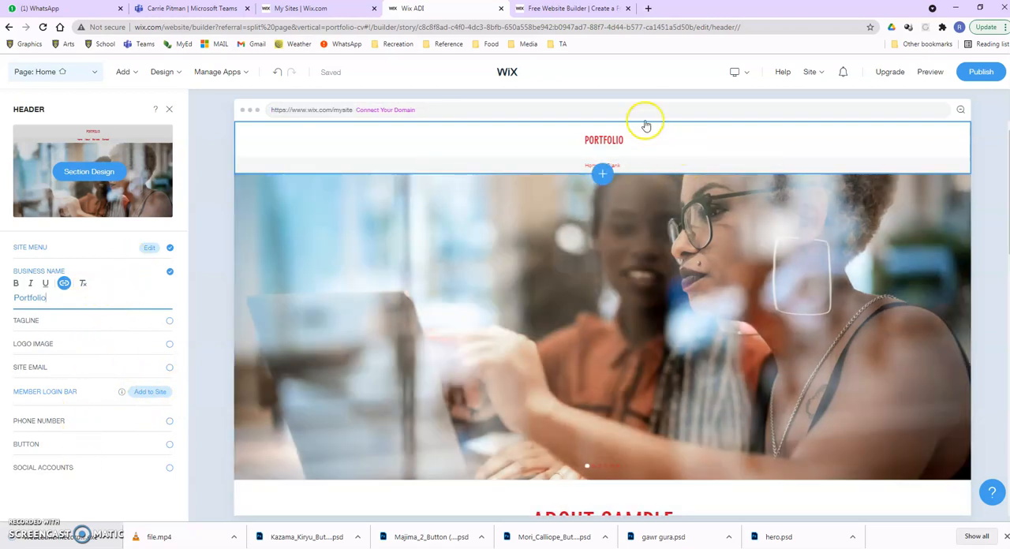
Delete the Welcome section with the large photo and About text from the home page.
scroll(552, 315, down, 1)
scroll(529, 295, up, 1)
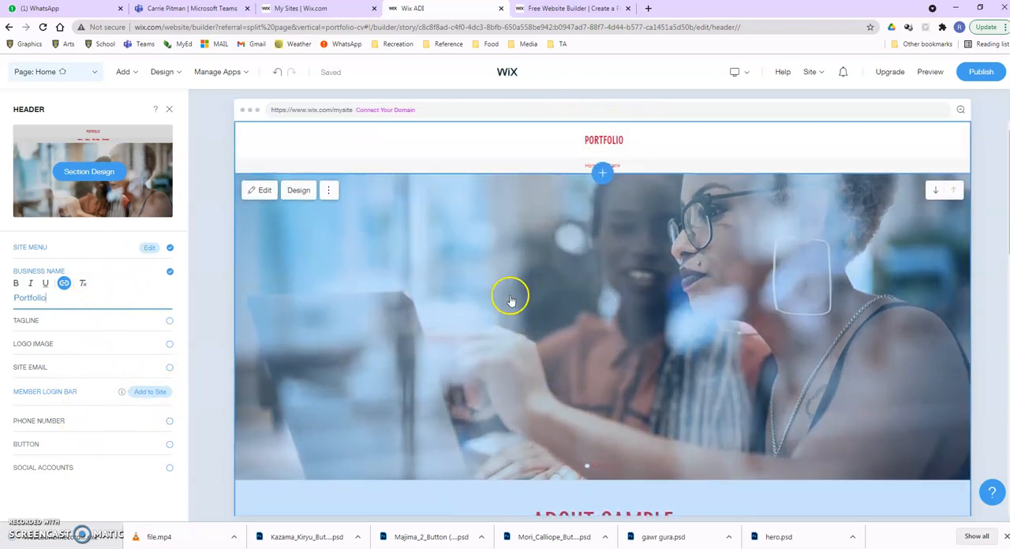
click(266, 192)
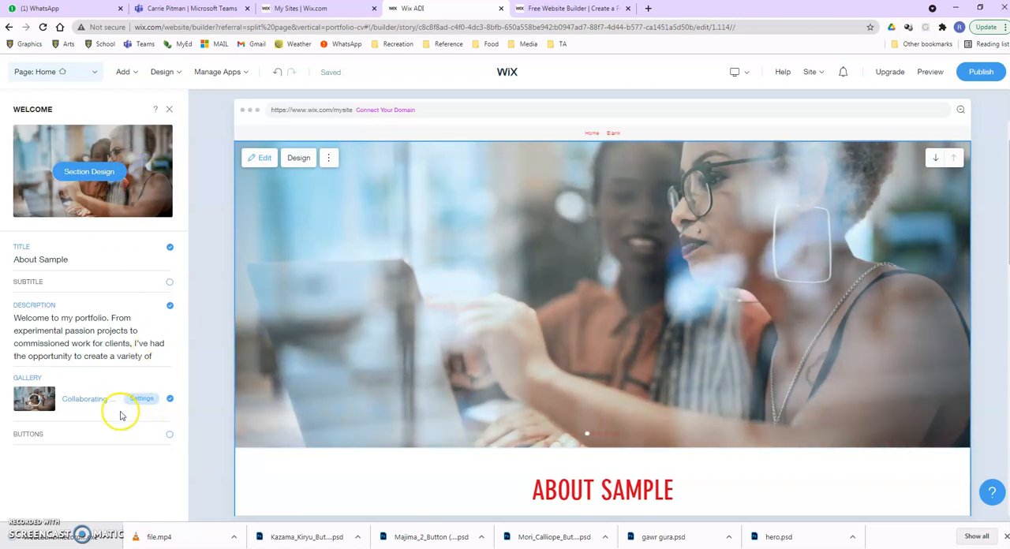
click(330, 159)
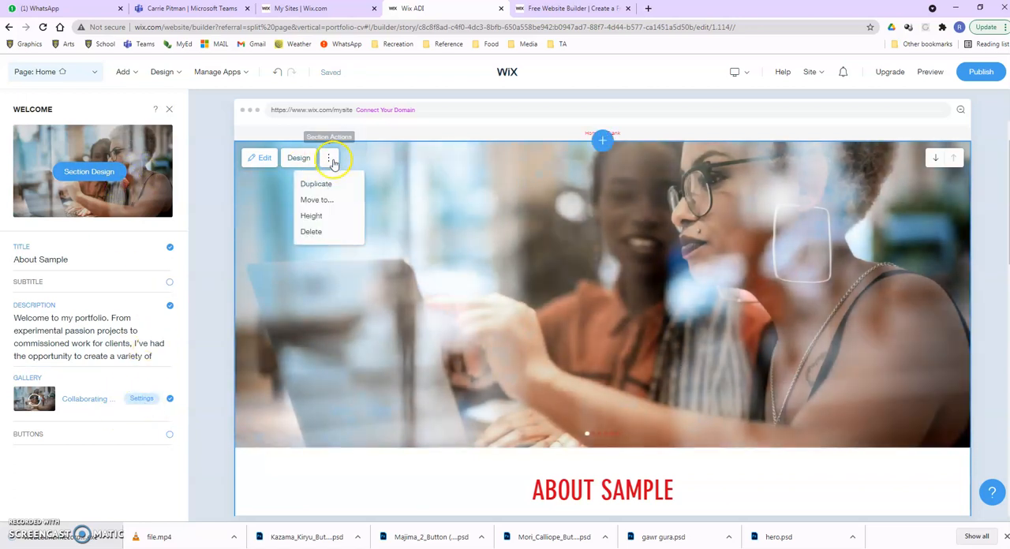
click(315, 233)
click(509, 359)
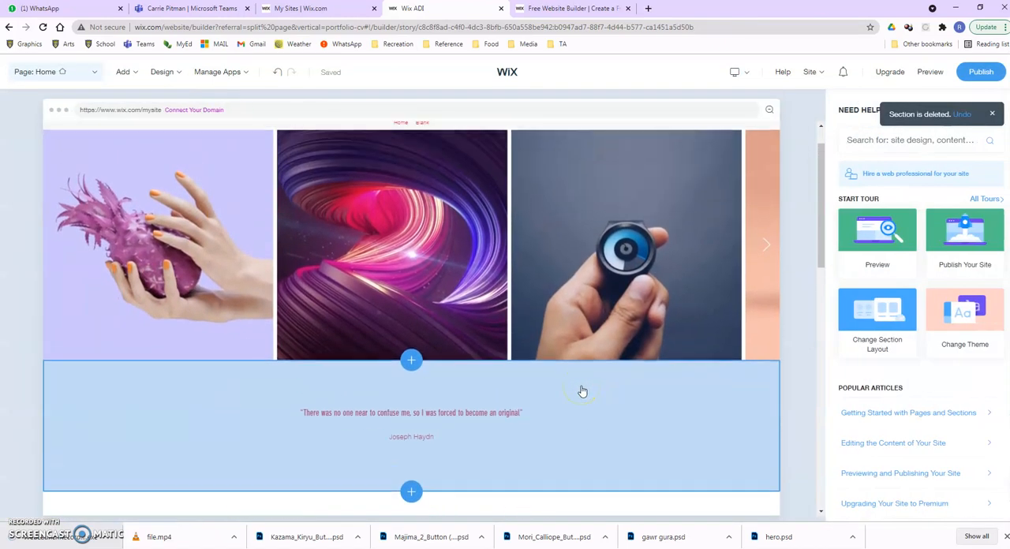
Open the home page gallery for organizing and remove all of its sample images, videos and the text item.
scroll(582, 392, up, 1)
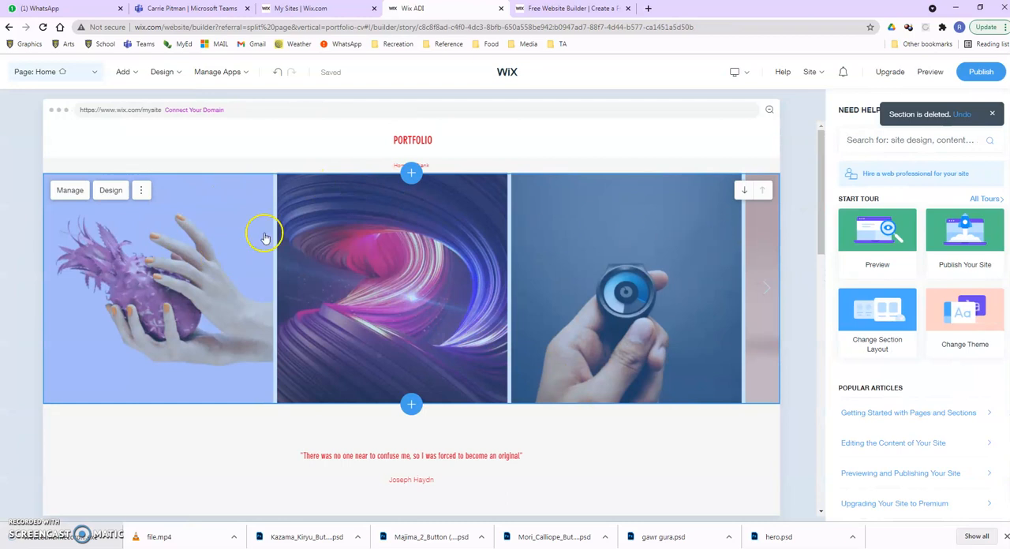
click(140, 191)
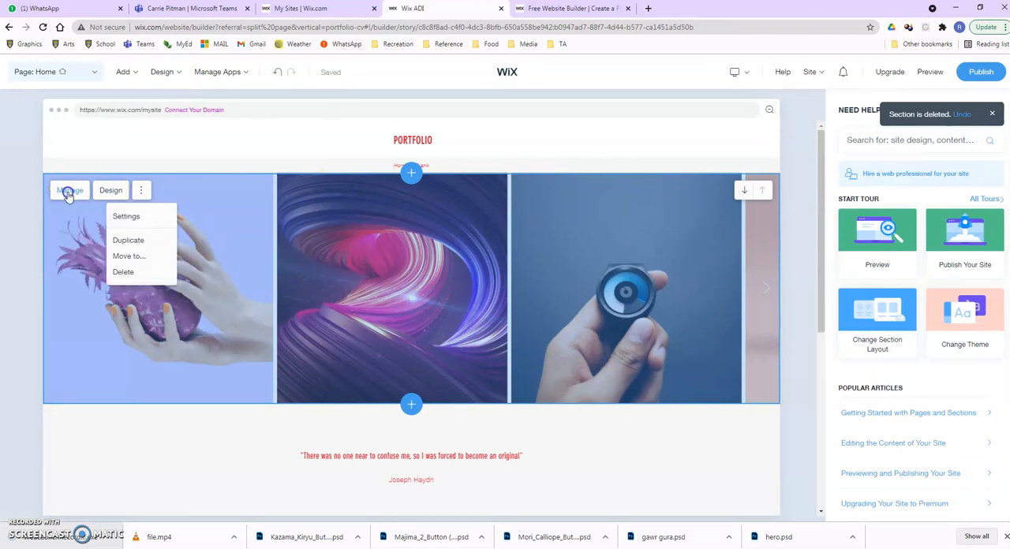
click(70, 191)
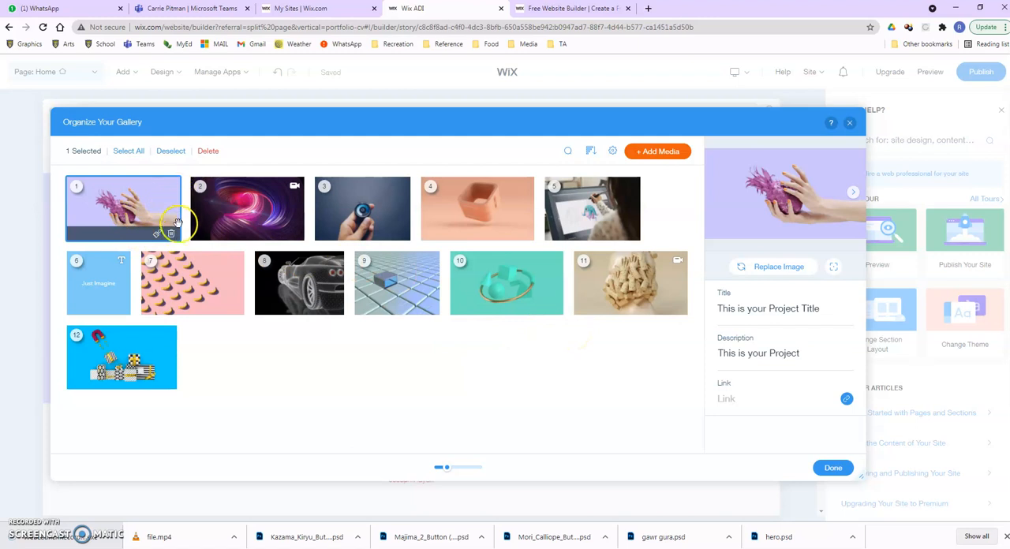
click(170, 235)
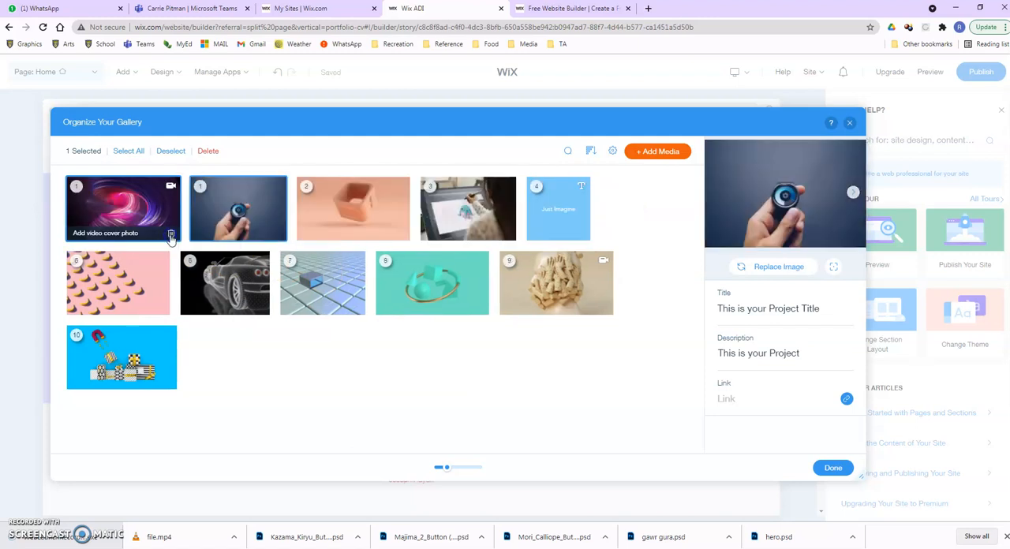
click(170, 235)
click(169, 235)
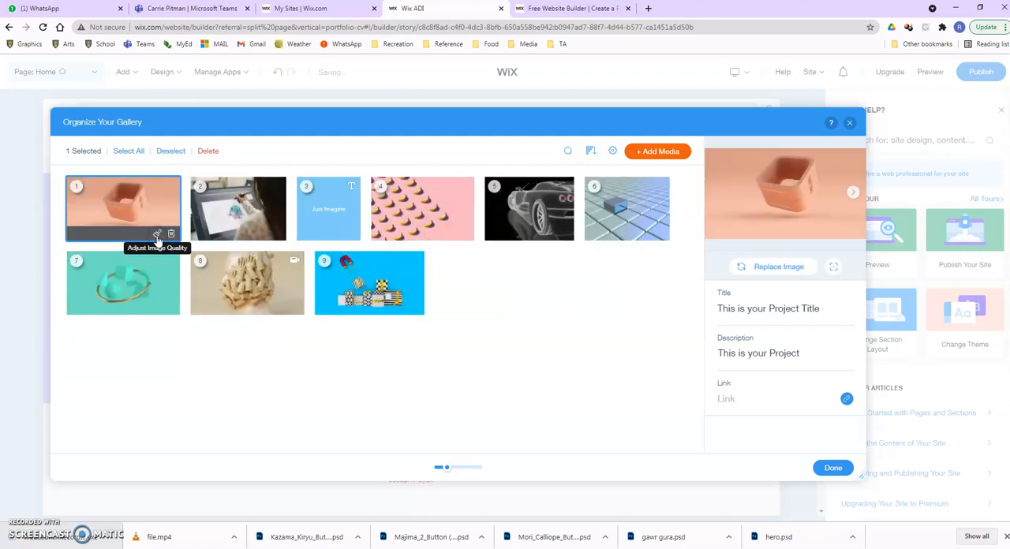
click(171, 235)
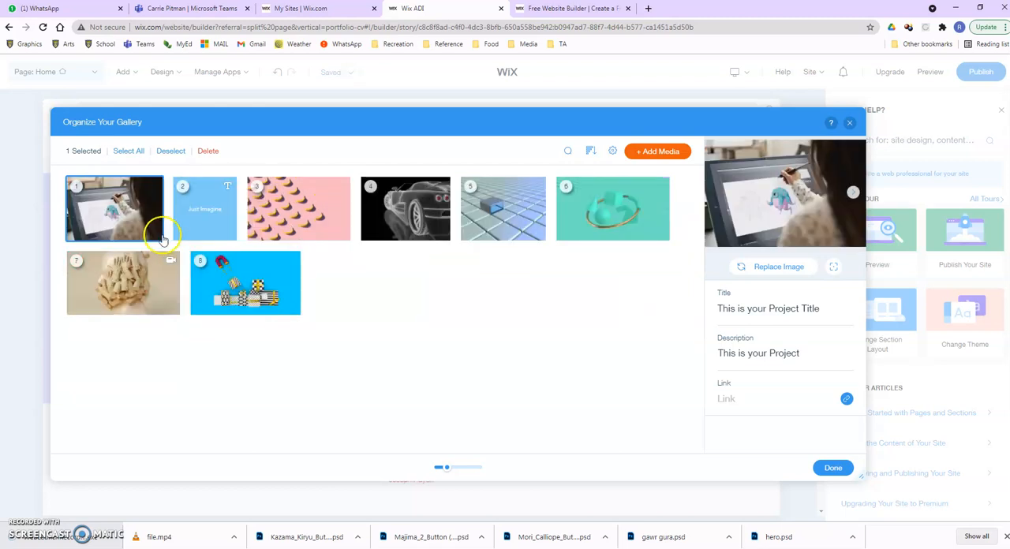
click(157, 235)
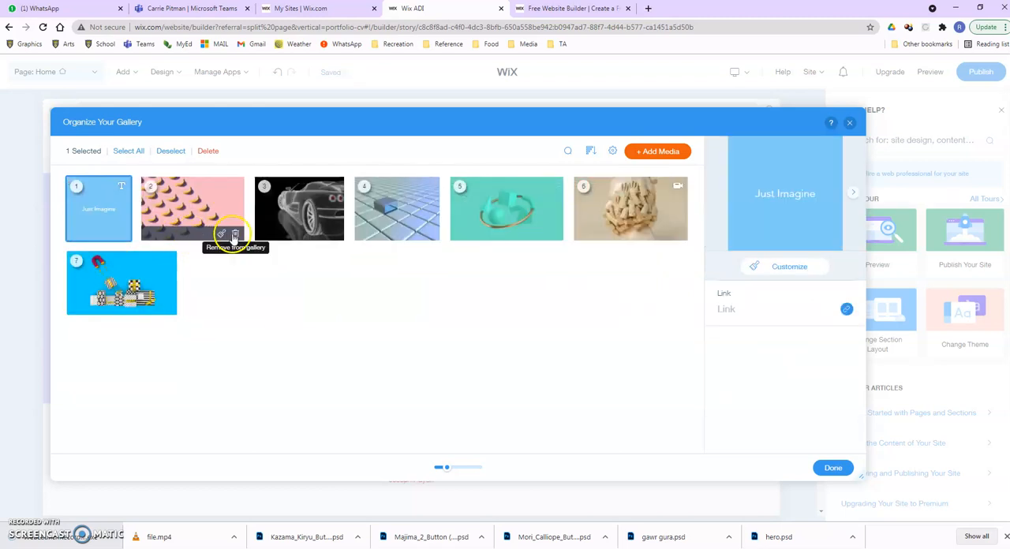
click(234, 236)
click(219, 236)
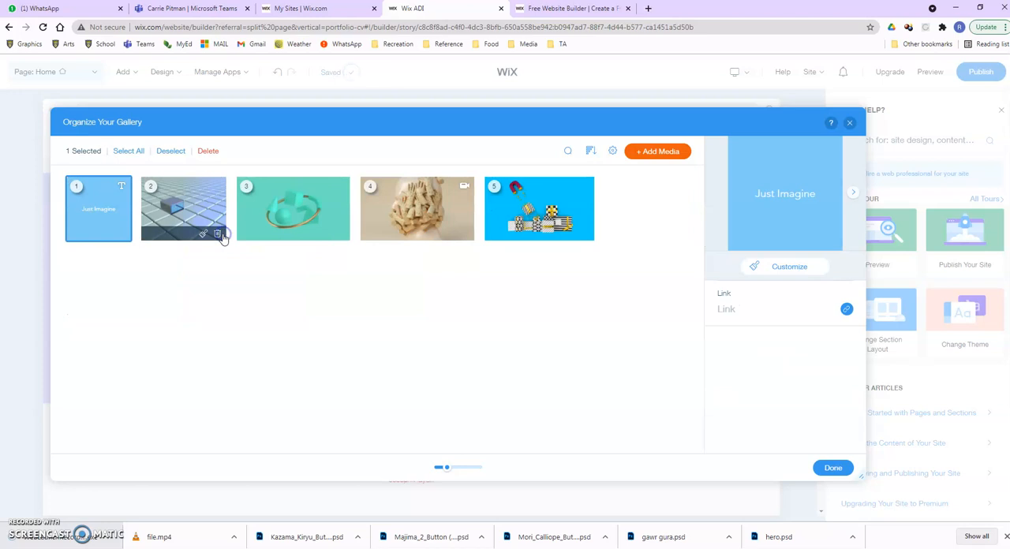
click(220, 235)
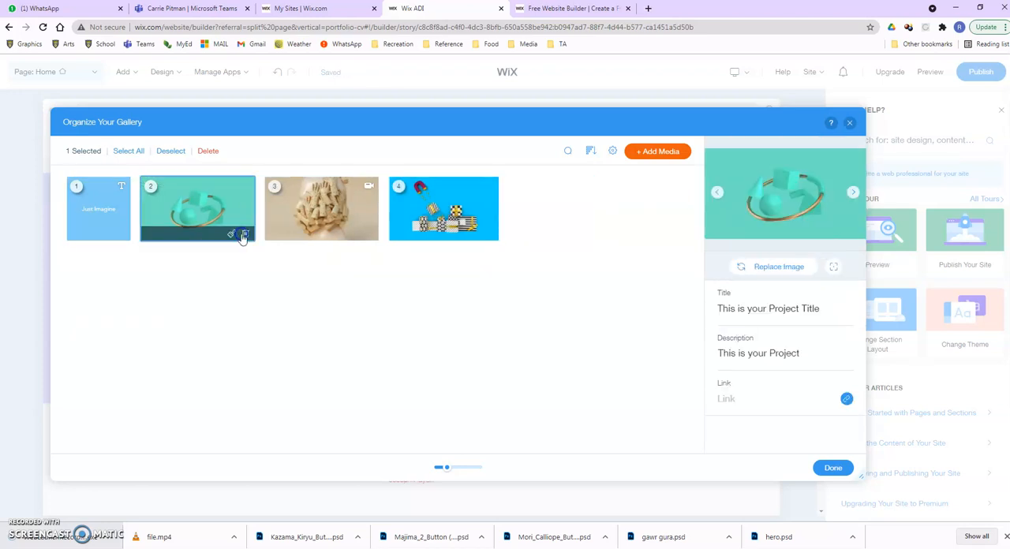
click(245, 235)
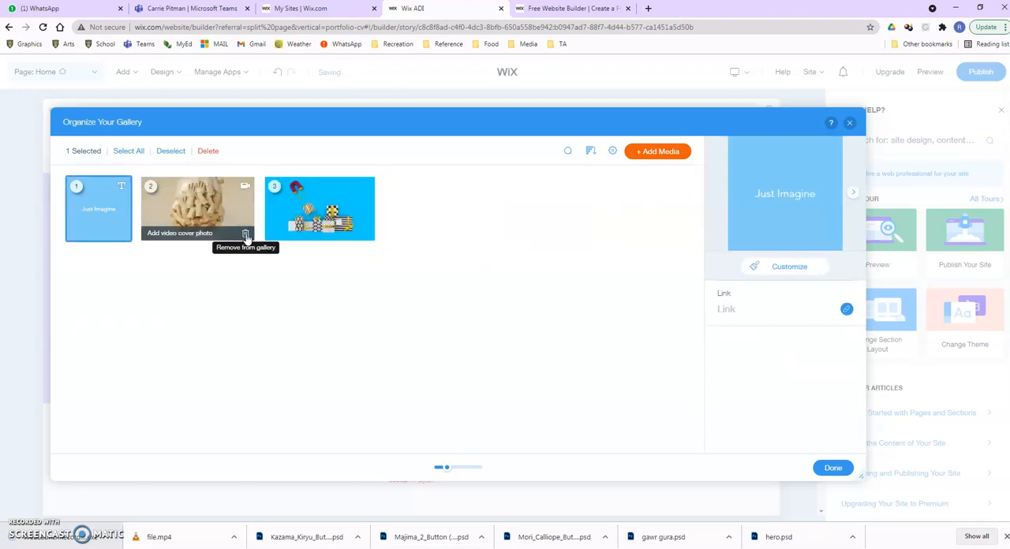
click(243, 235)
click(245, 235)
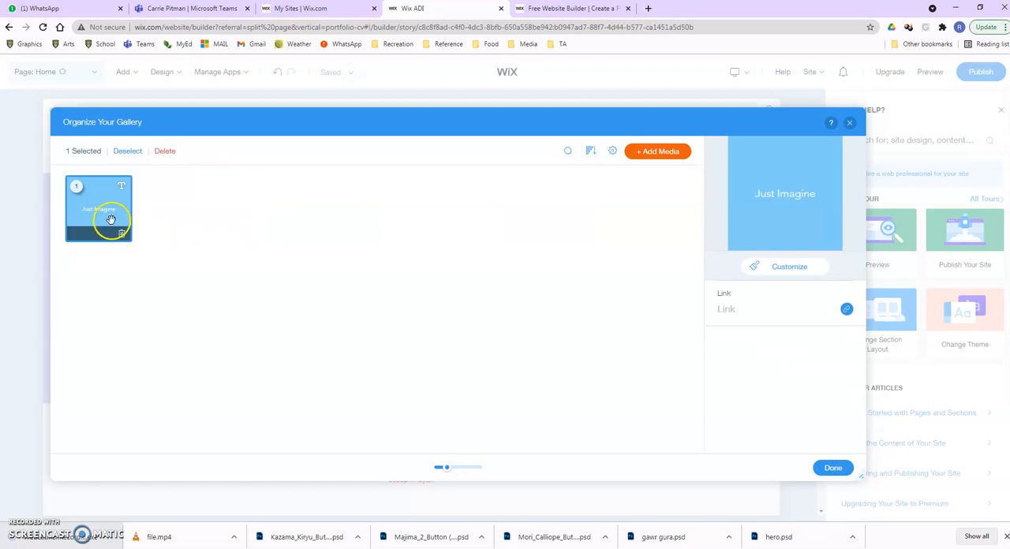
click(122, 234)
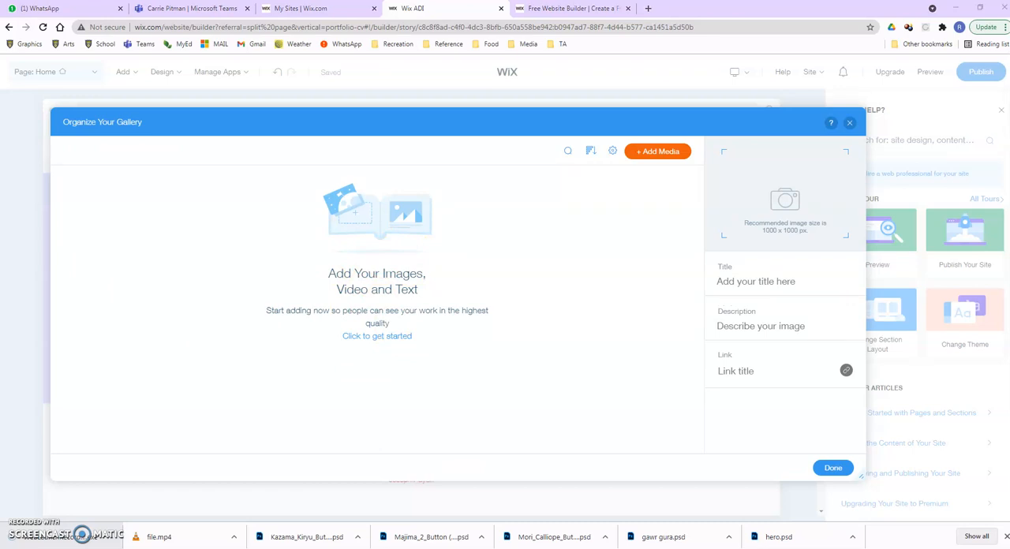
drag(4, 292, 411, 349)
drag(412, 349, 412, 349)
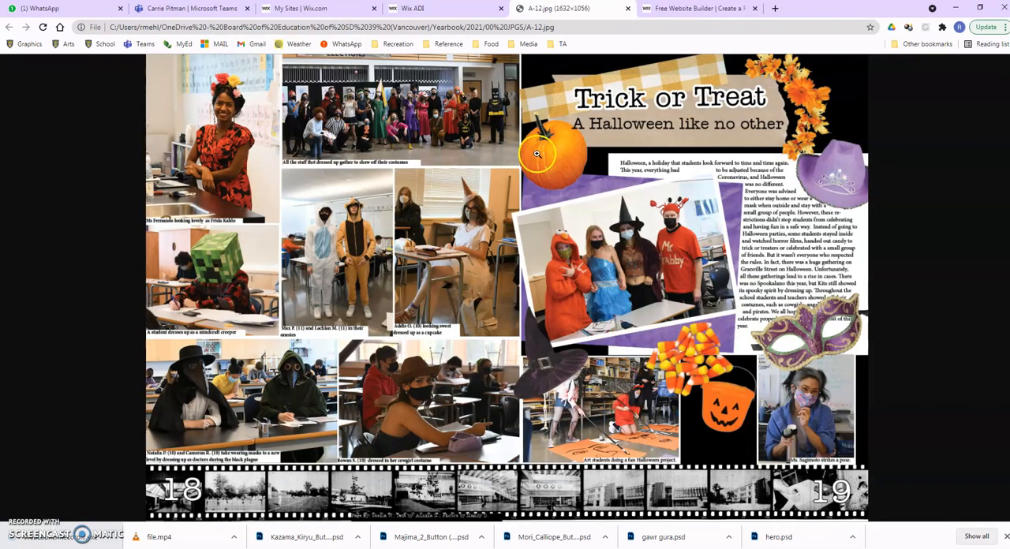
click(628, 9)
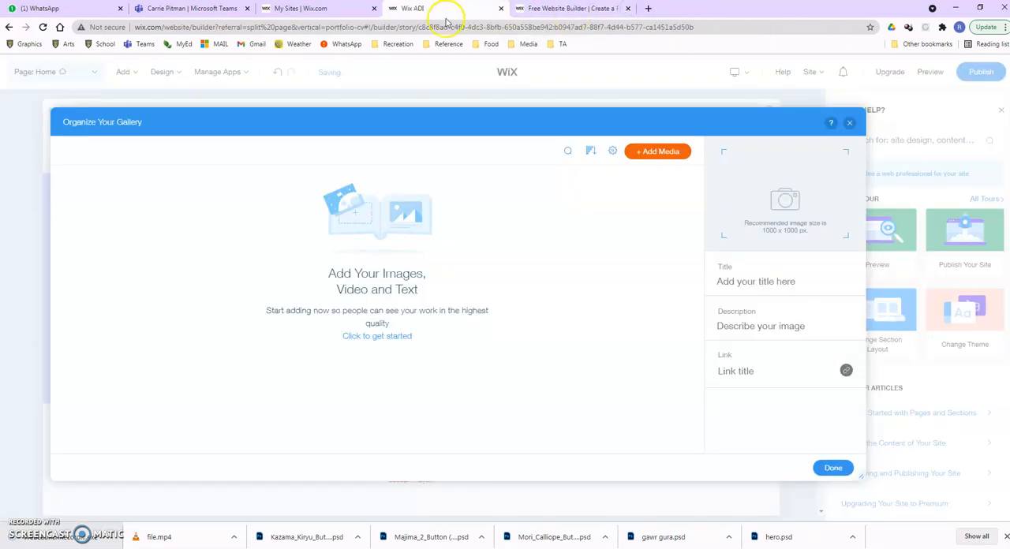
Upload A-12.jpg and A-11.jpg to the site files and add A-12.jpg to the gallery.
click(376, 338)
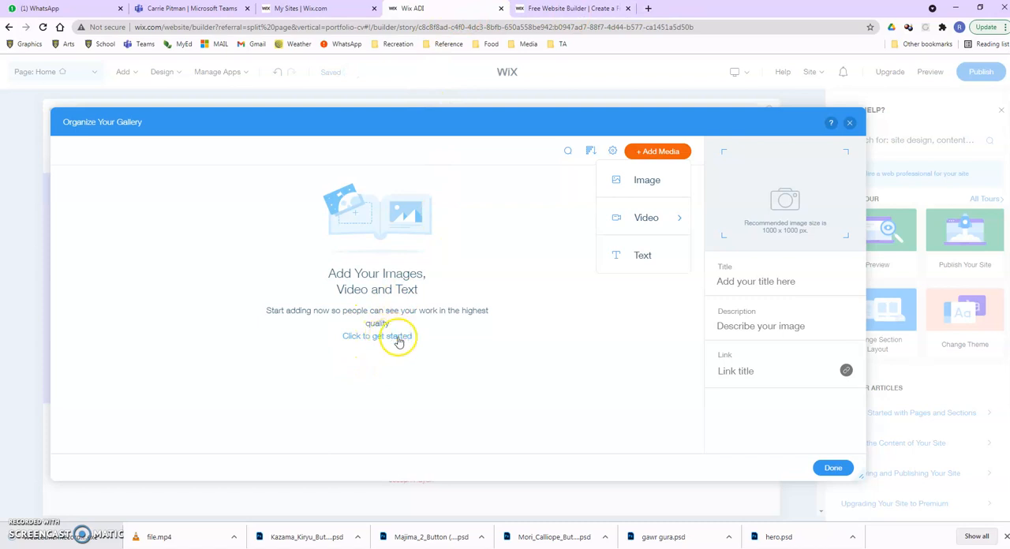
click(658, 180)
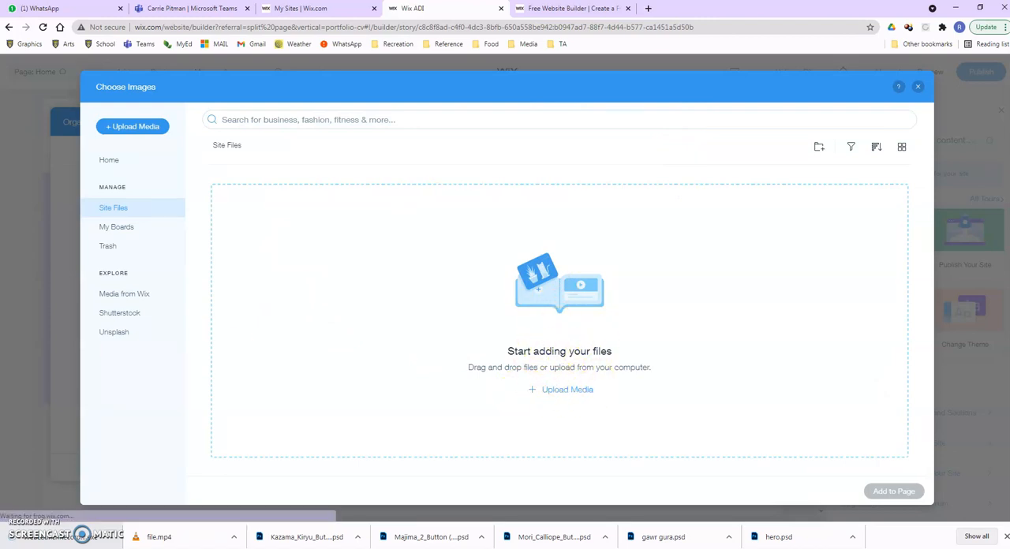
drag(0, 303, 420, 319)
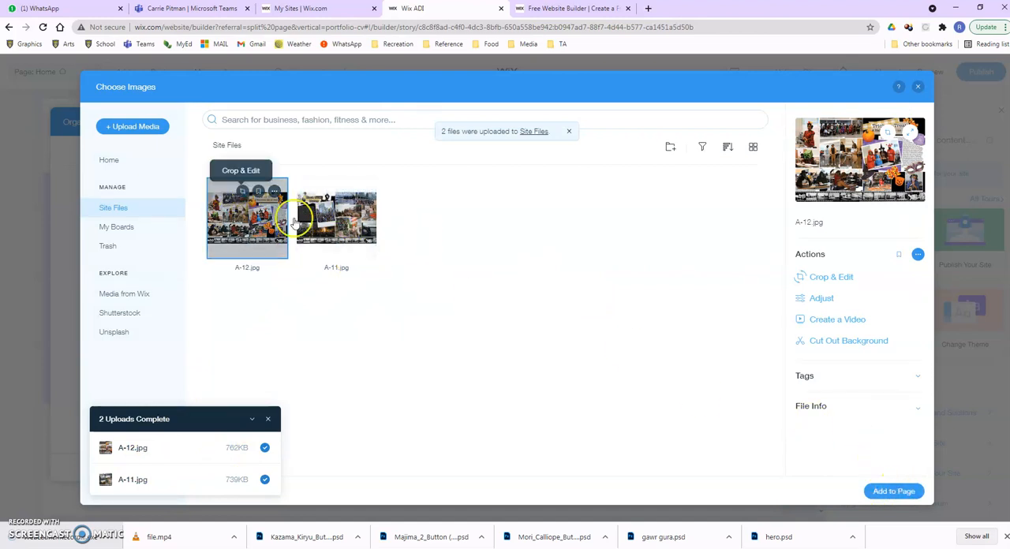
click(895, 490)
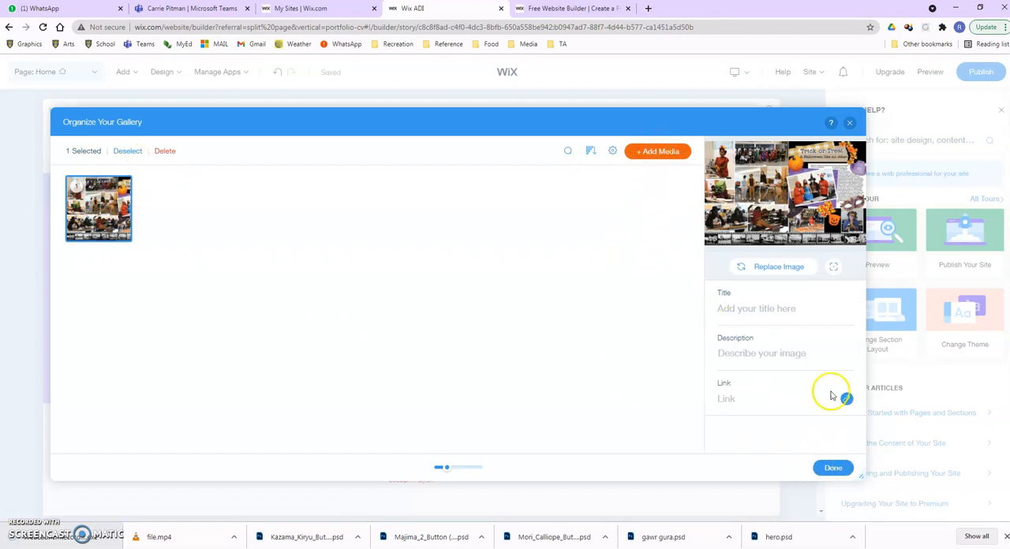
Add A-11.jpg from the site files to the gallery and finish organizing it.
click(666, 152)
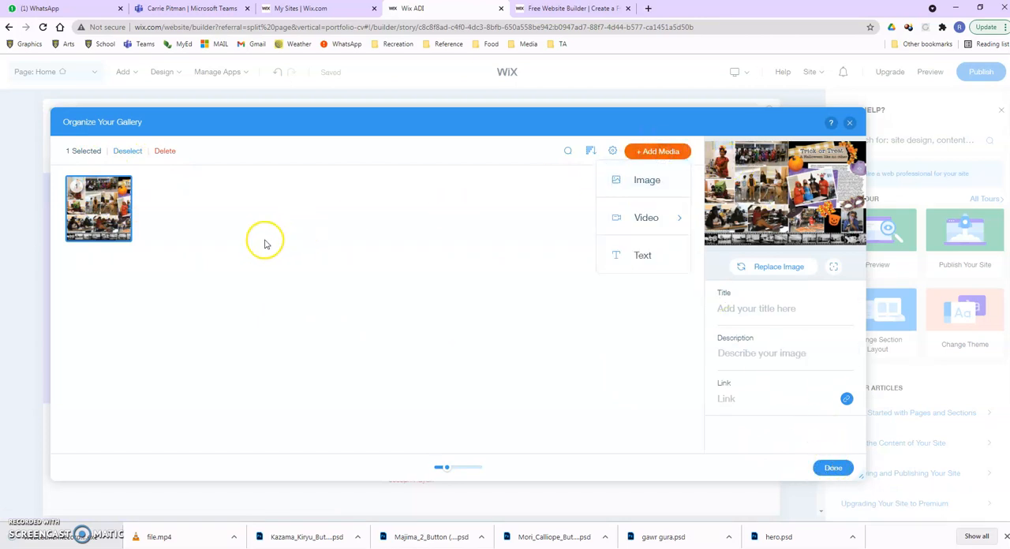
click(648, 180)
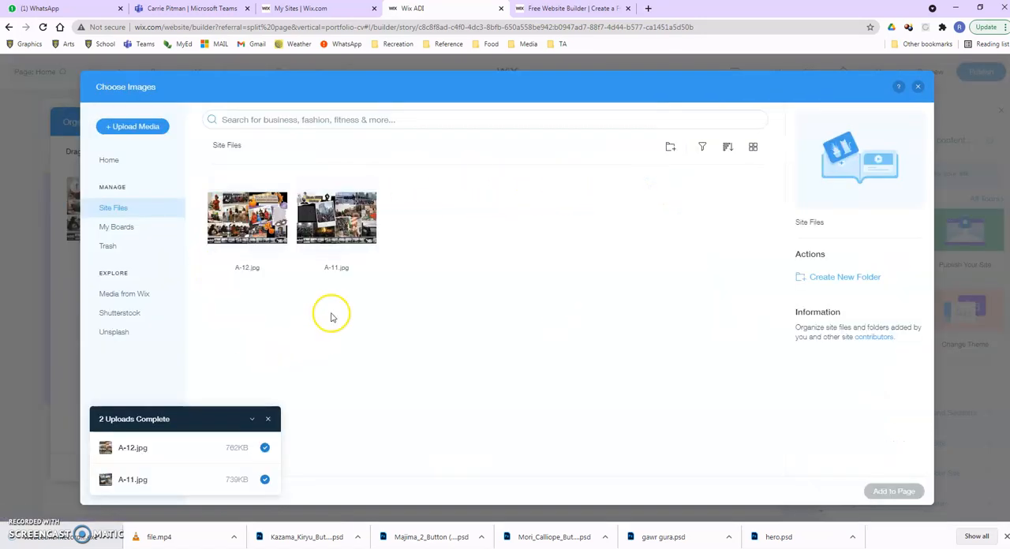
click(343, 234)
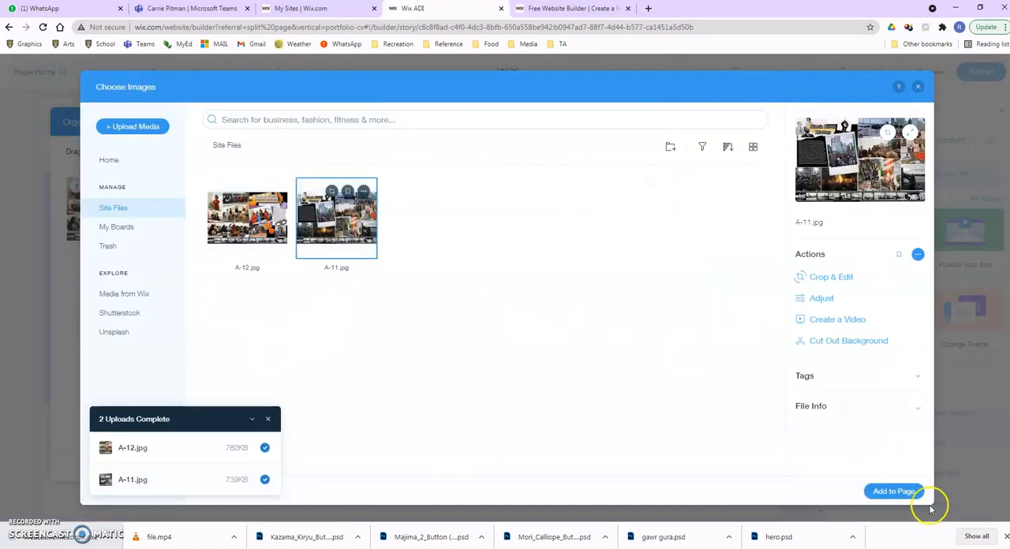
click(895, 491)
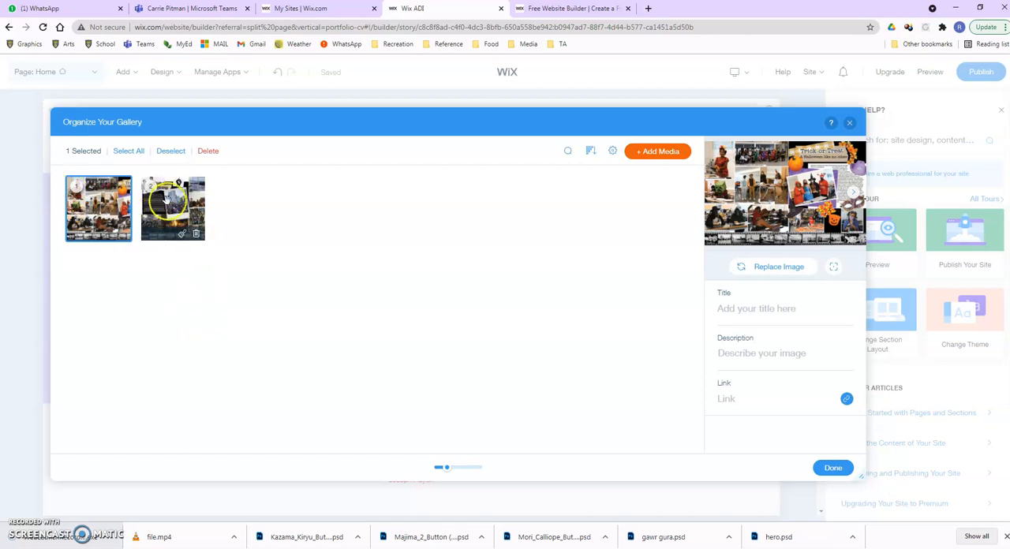
click(834, 468)
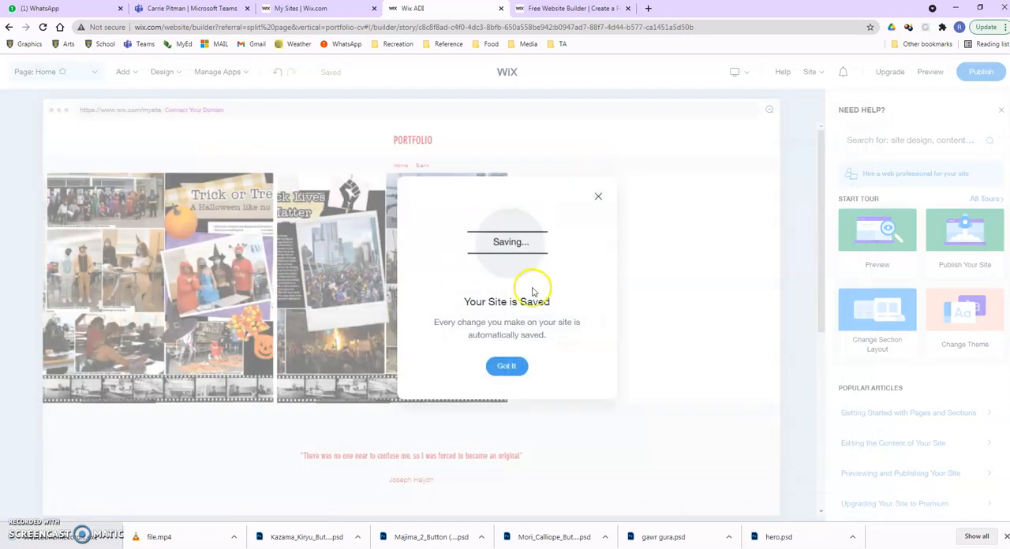
click(507, 366)
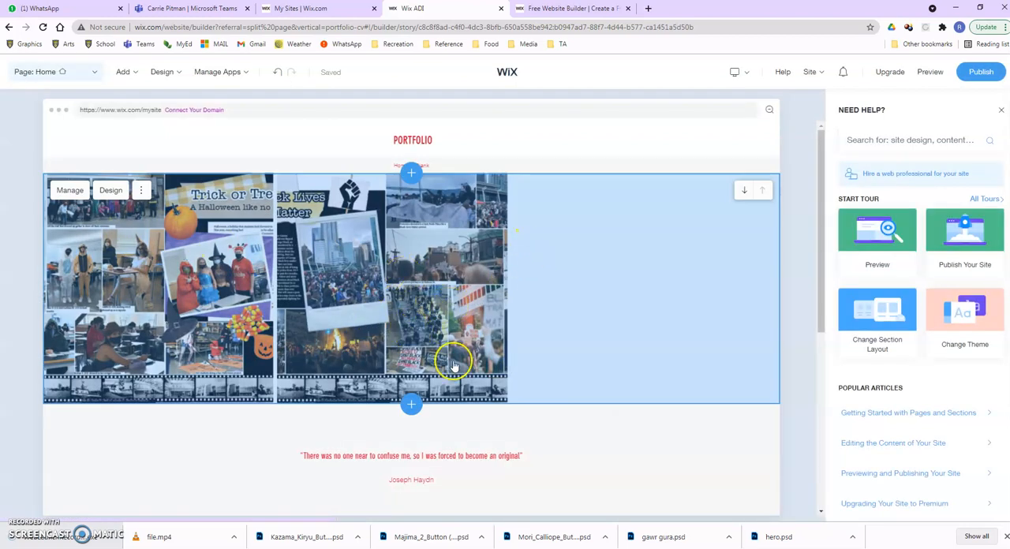
Preview the site and view the Trick or Treat gallery image in expanded mode.
scroll(452, 370, down, 3)
scroll(439, 383, up, 2)
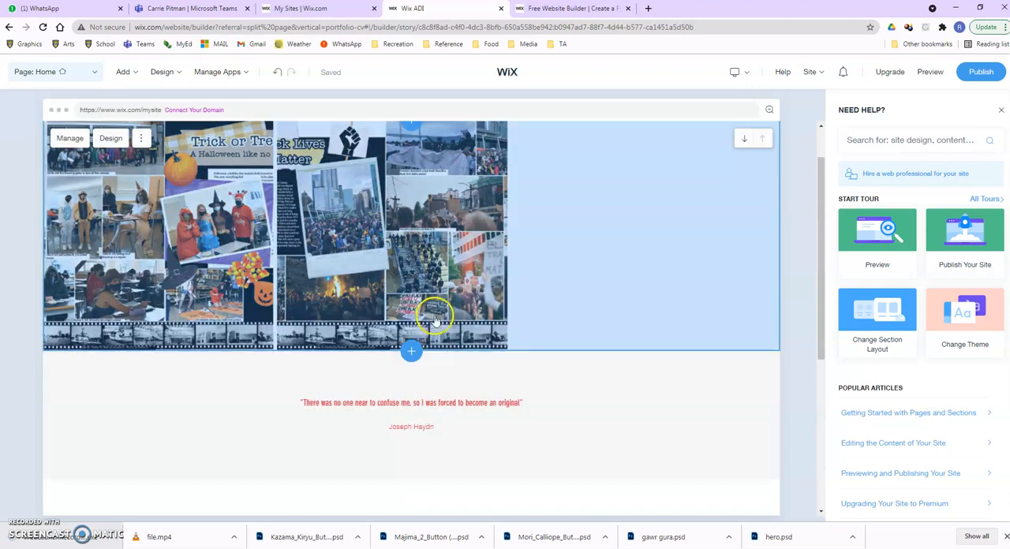
scroll(435, 319, up, 1)
double_click(417, 304)
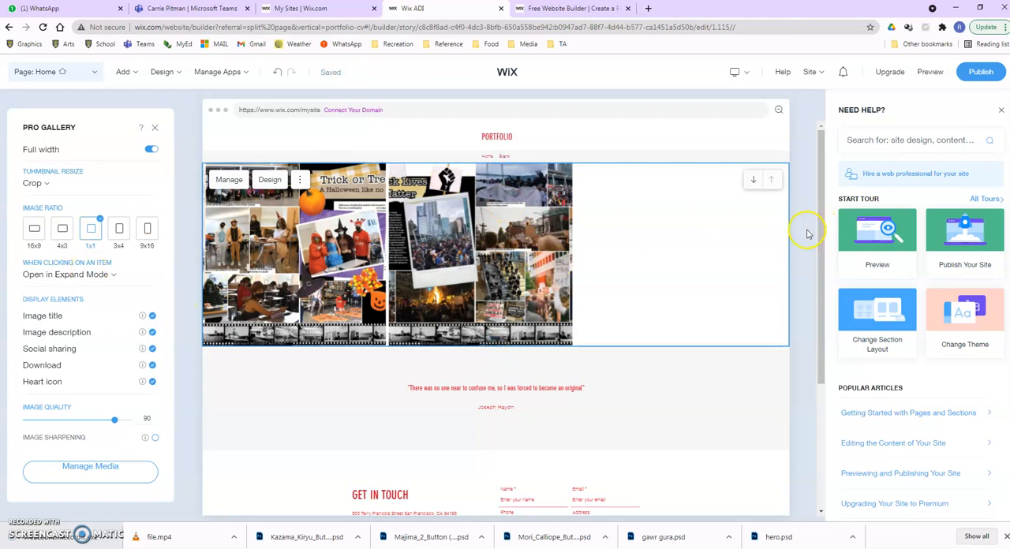
mouse_move(844, 236)
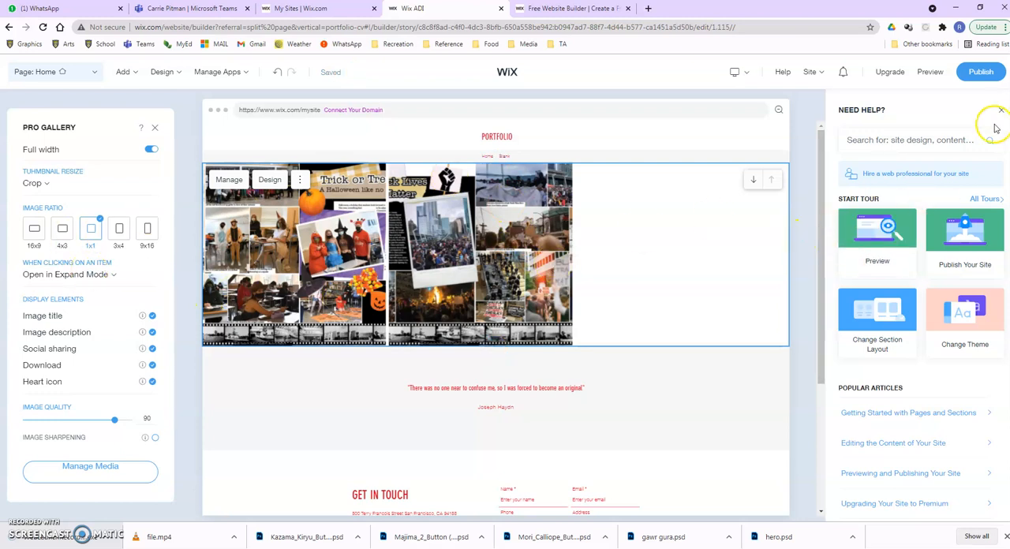
click(930, 72)
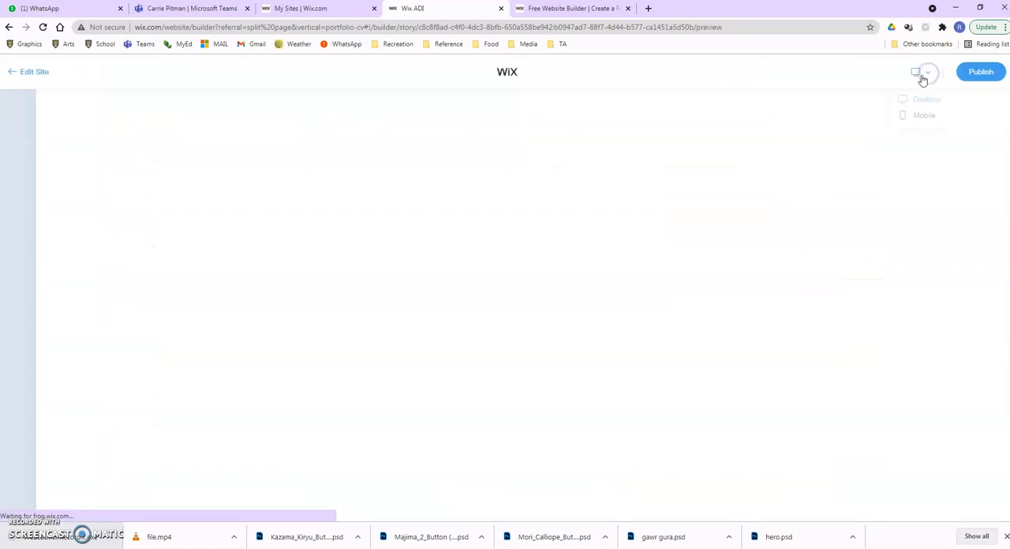
click(343, 295)
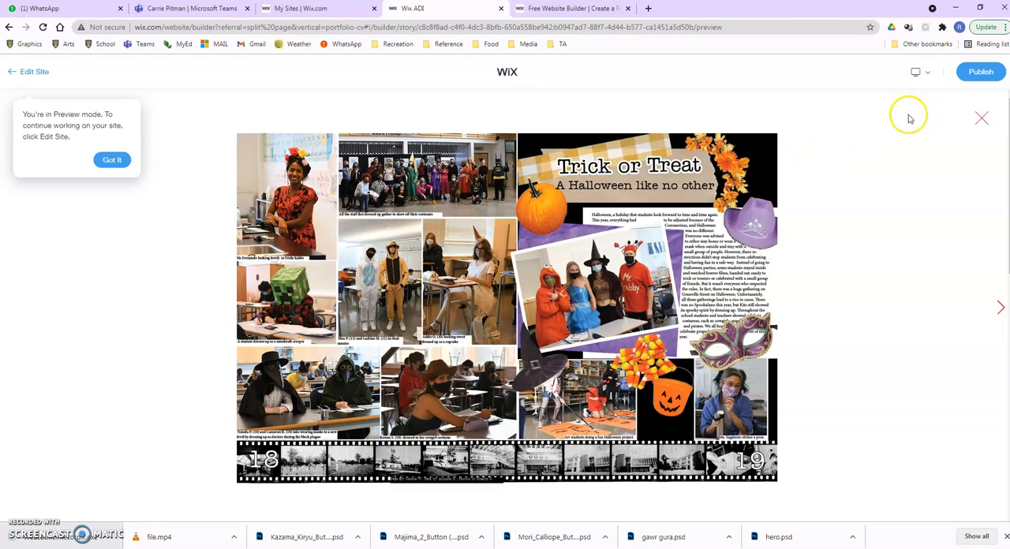
click(982, 118)
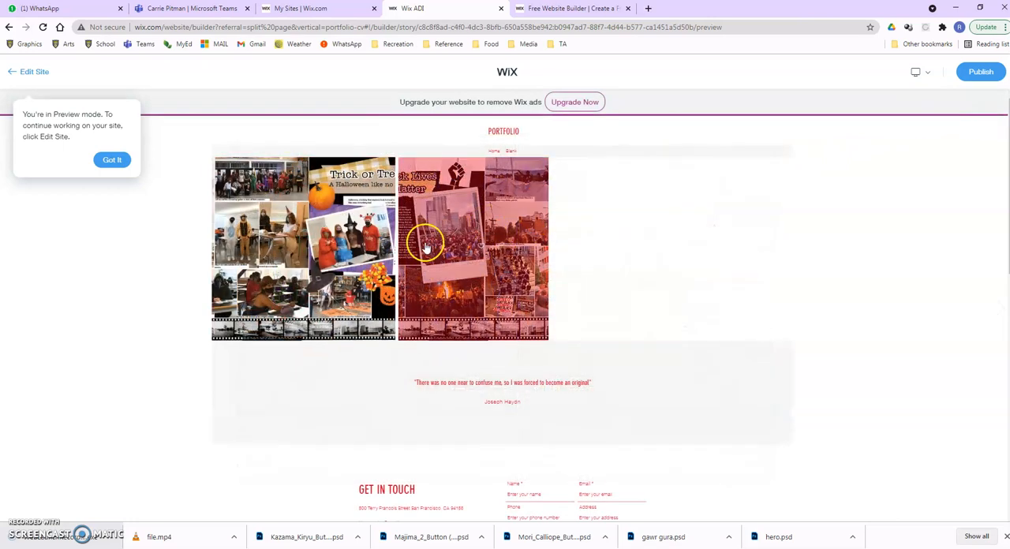
Check the expanded views of both gallery images in the preview, dismiss the preview notice and return to editing the site.
click(498, 246)
click(329, 291)
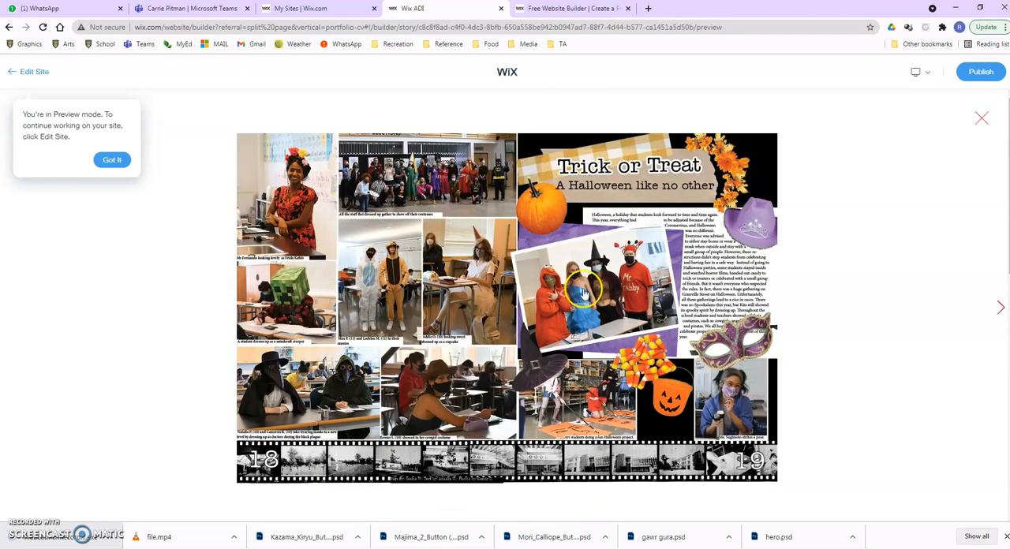
click(982, 118)
click(508, 276)
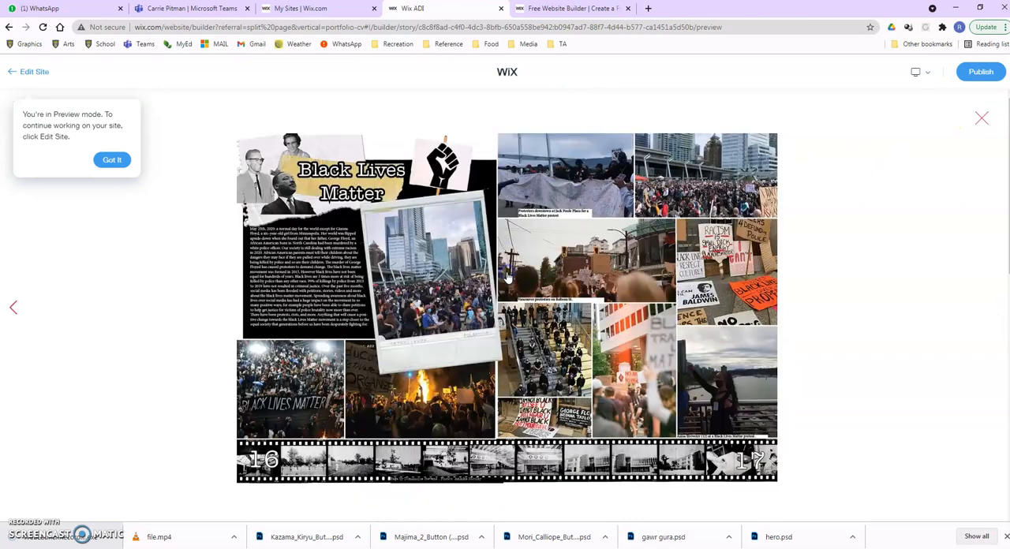
click(111, 161)
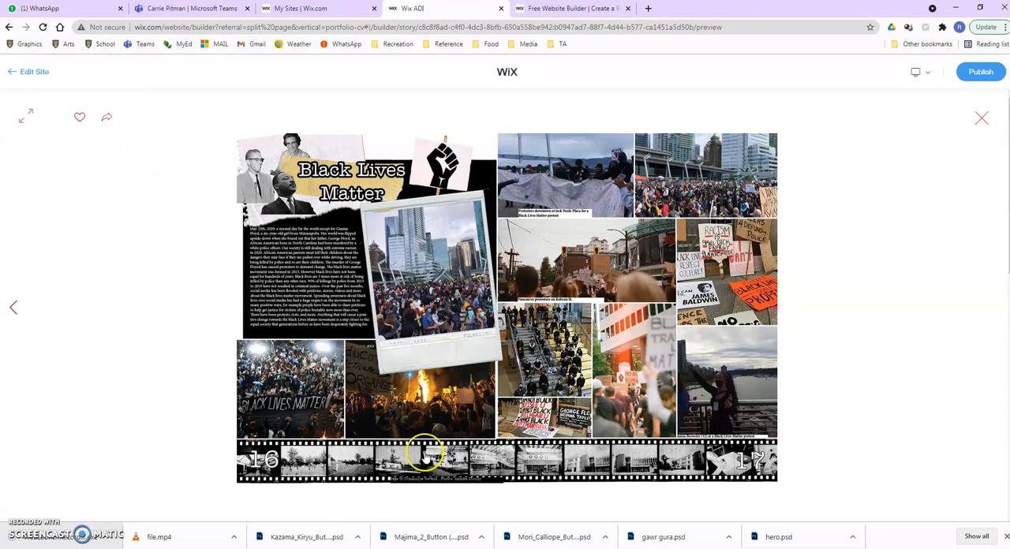
click(982, 118)
scroll(418, 271, down, 2)
scroll(414, 268, up, 3)
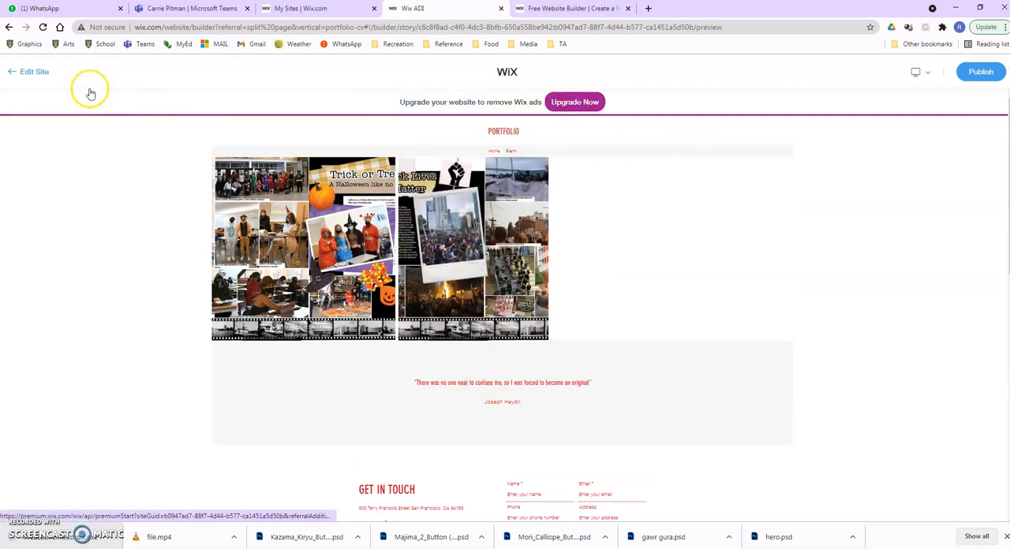
click(34, 74)
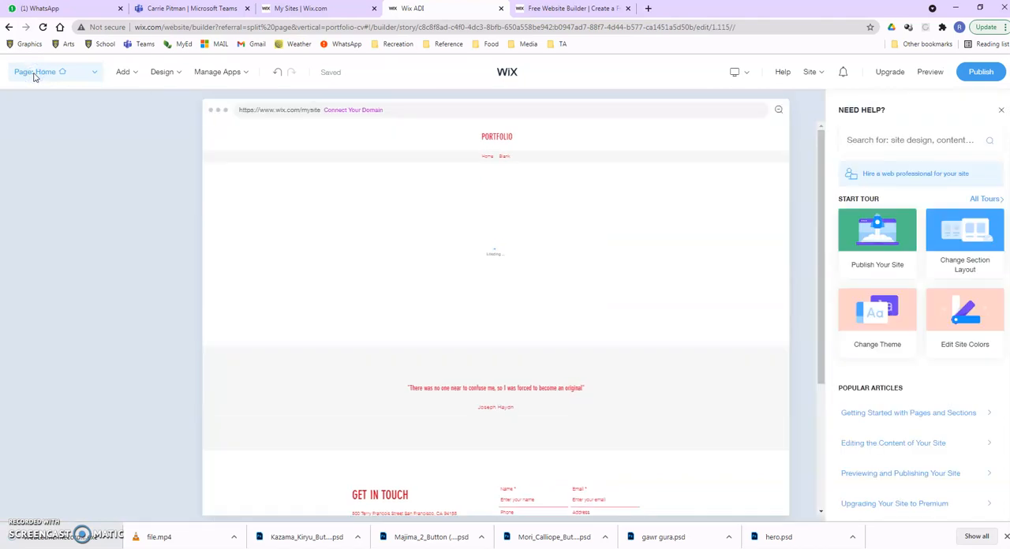
Look over the home page and the Welcome section layouts available for insertion below the gallery, without adding one.
scroll(558, 306, down, 2)
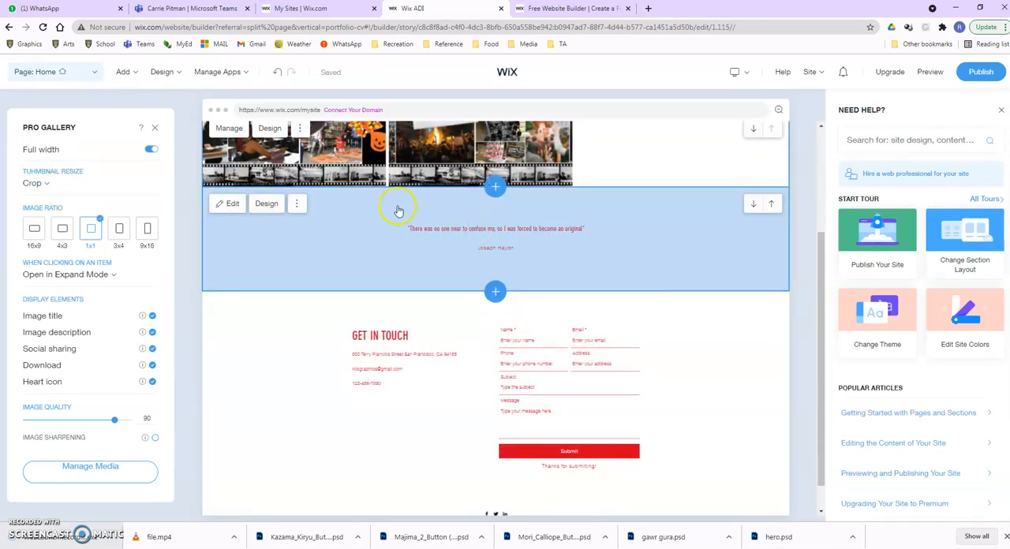
scroll(363, 229, up, 2)
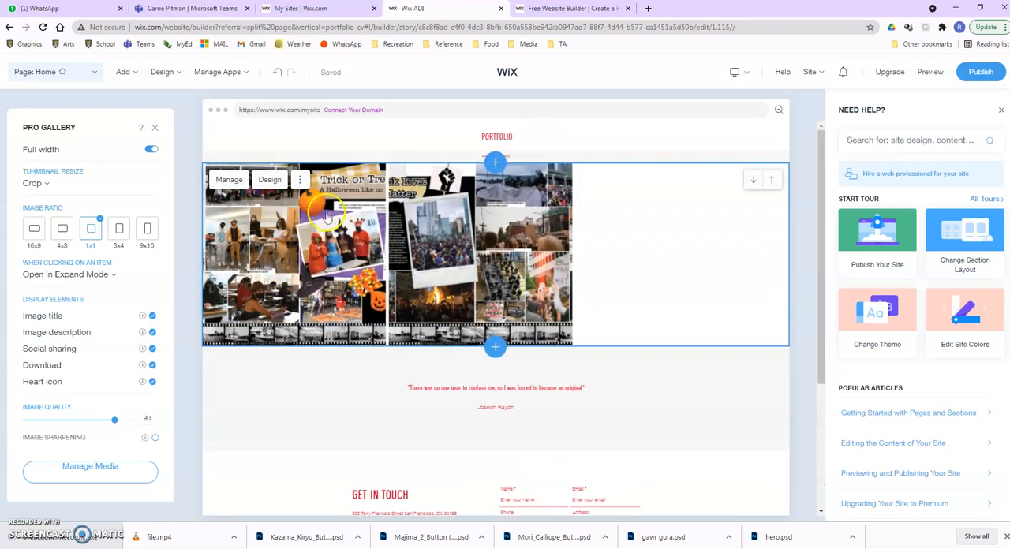
click(495, 345)
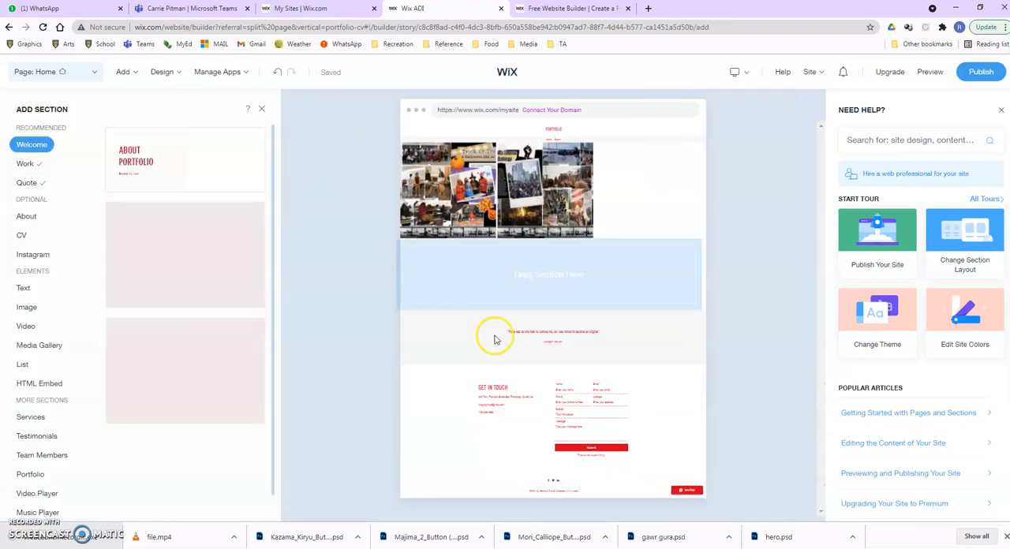
scroll(201, 427, down, 3)
scroll(201, 427, up, 3)
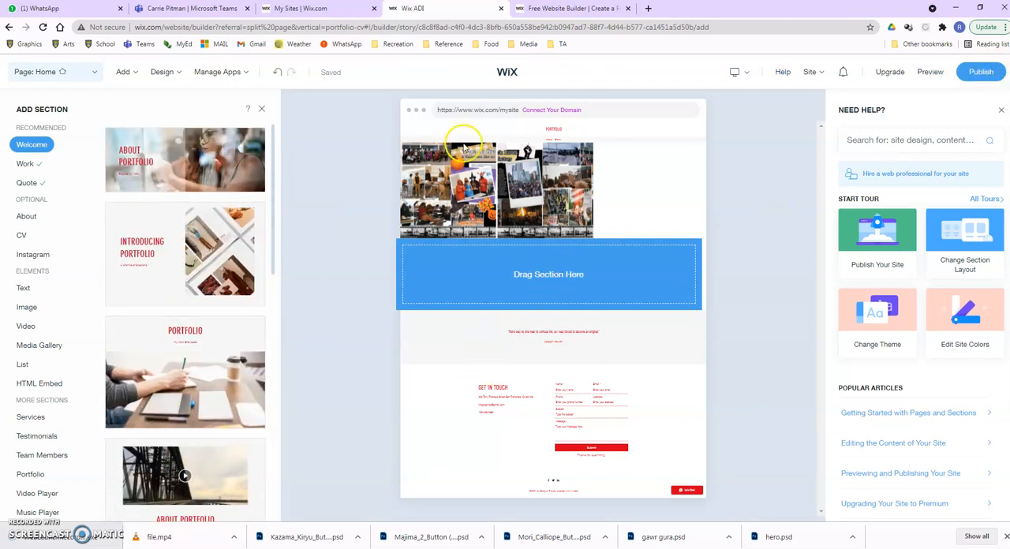
click(978, 71)
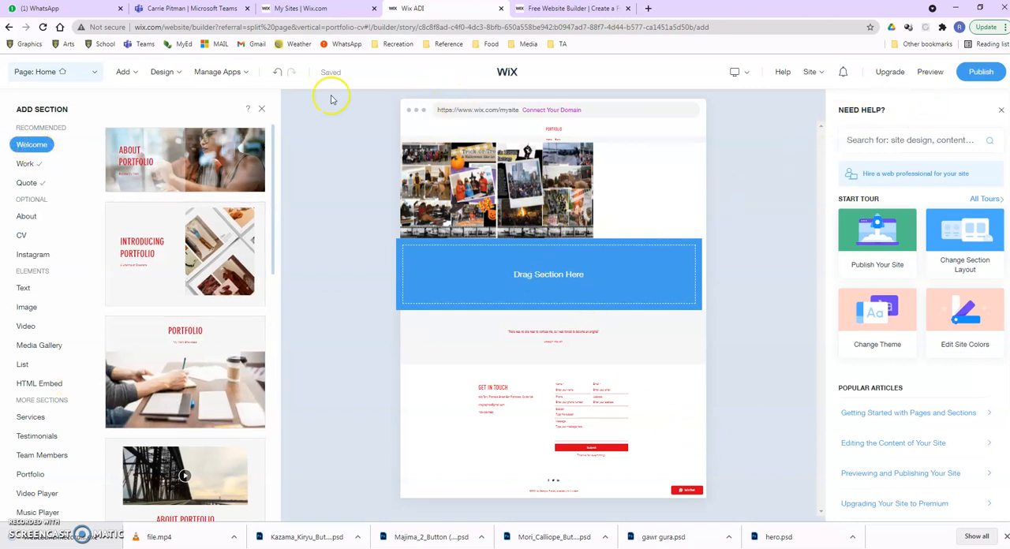
click(263, 108)
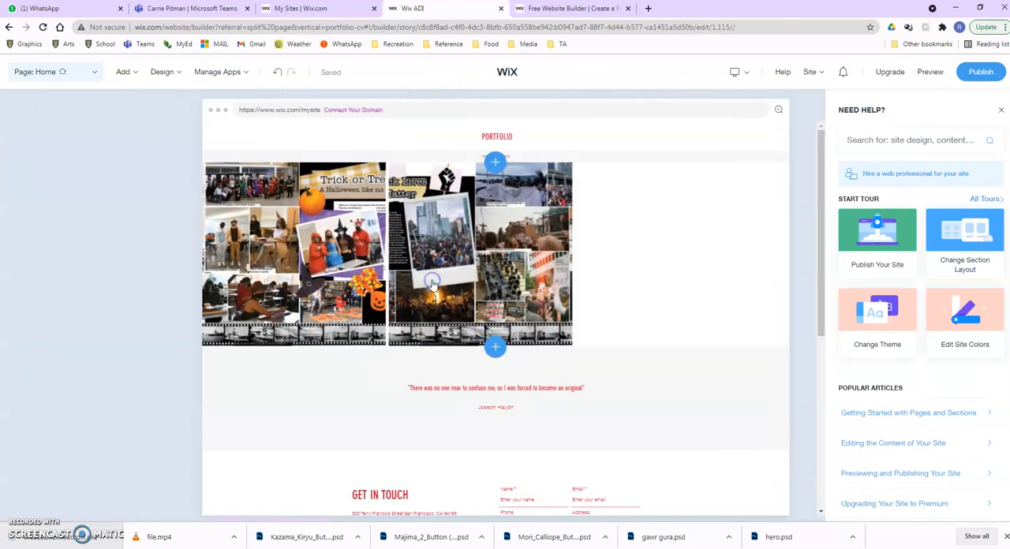
Title the first gallery image "Sample assignment", give it the description "Hey check this out!" and finish organizing the gallery.
click(433, 285)
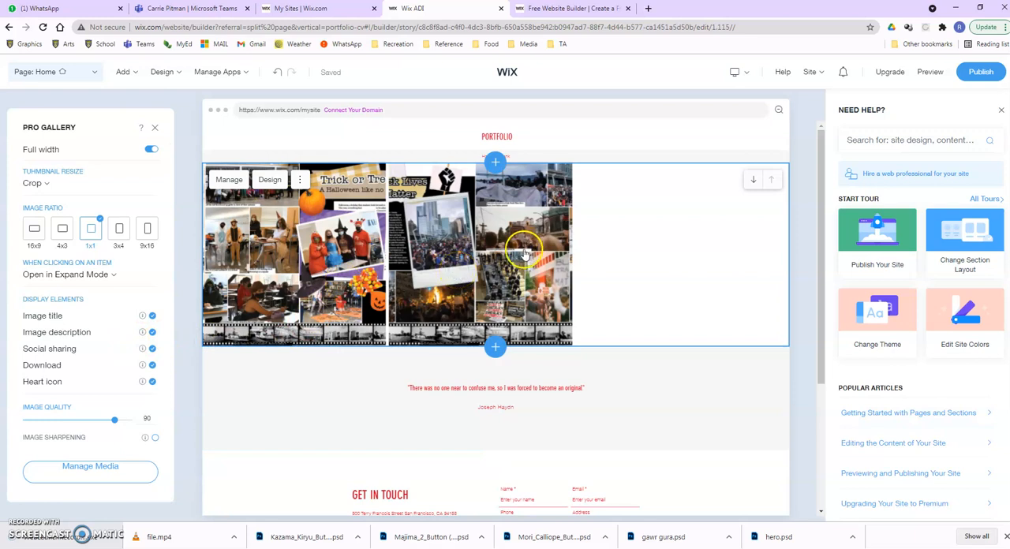
scroll(582, 266, down, 1)
scroll(695, 224, up, 1)
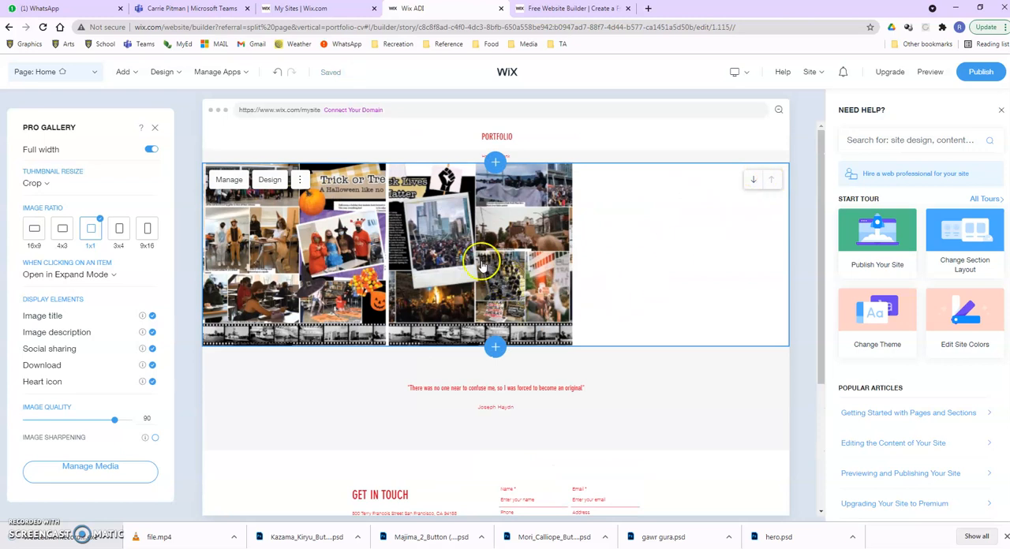
click(235, 181)
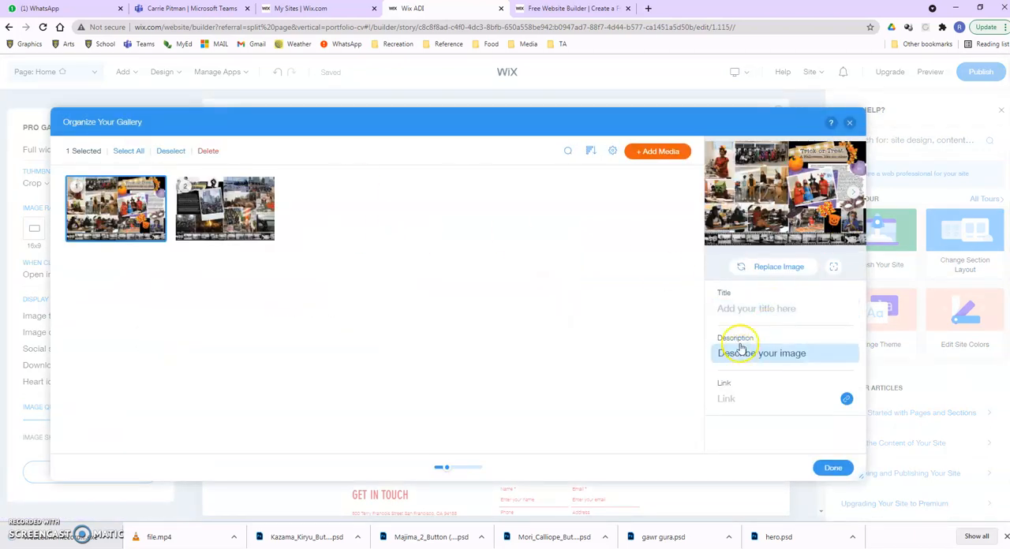
click(738, 312)
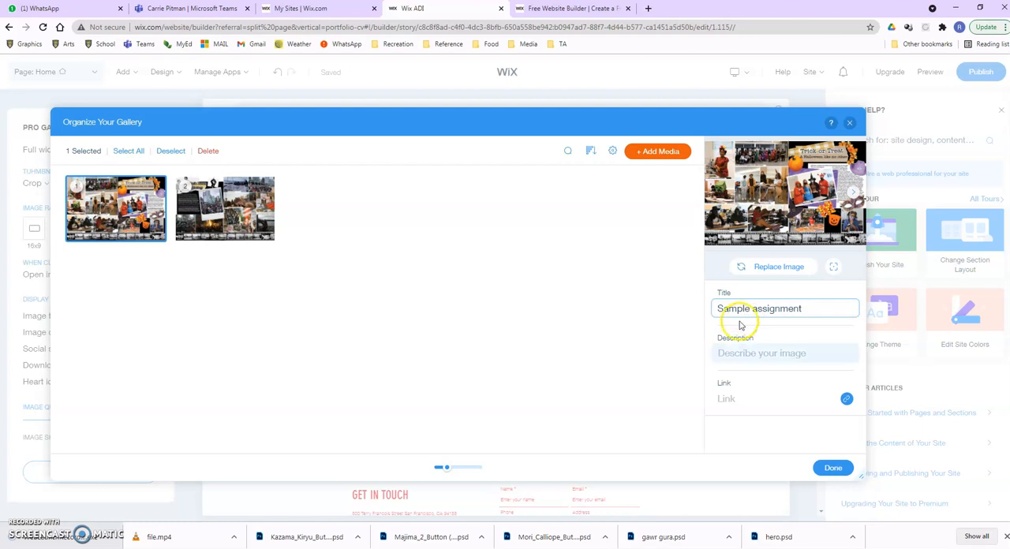
click(727, 352)
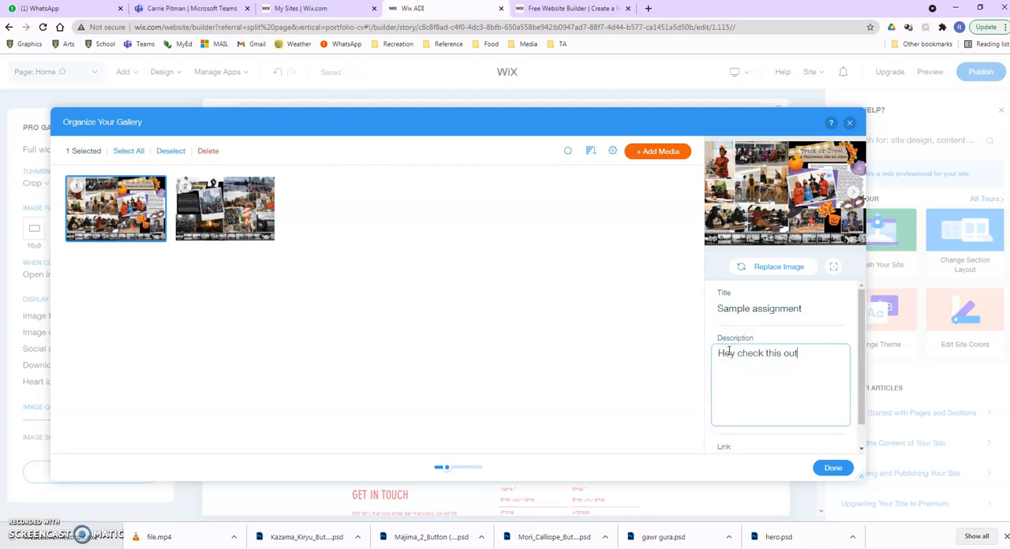
click(781, 394)
click(827, 458)
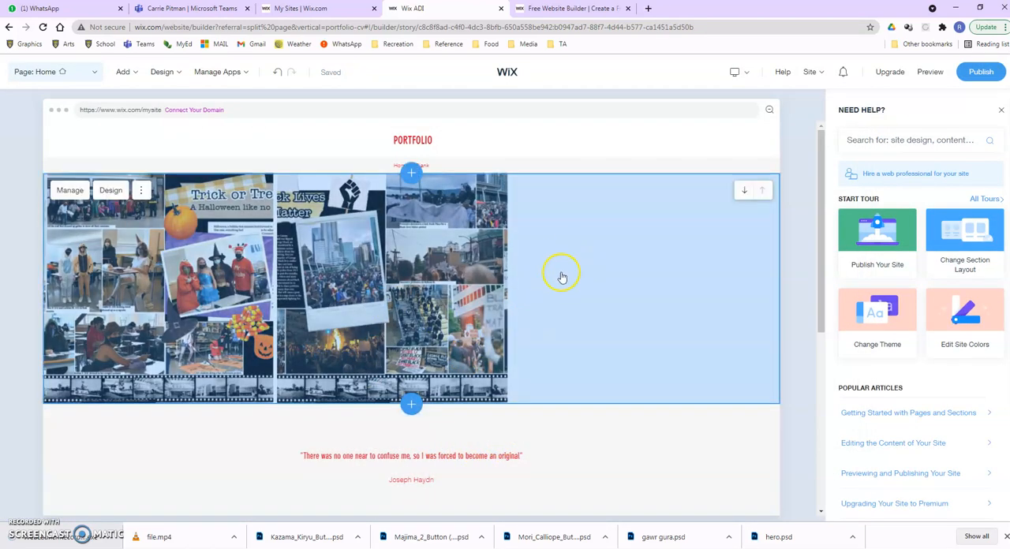
Preview the site and check both gallery images in expanded mode, including the first image's title and description.
scroll(400, 300, down, 3)
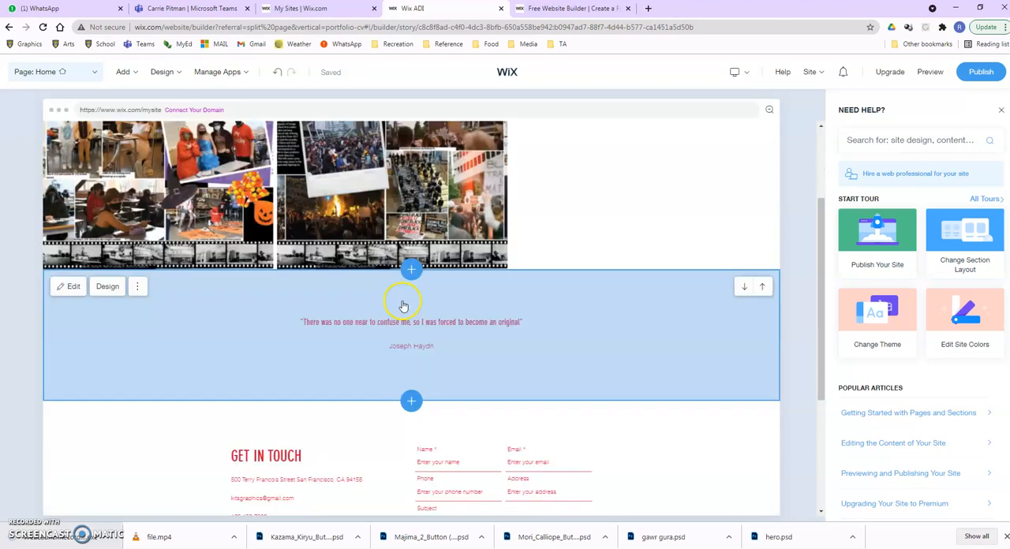
scroll(399, 300, up, 2)
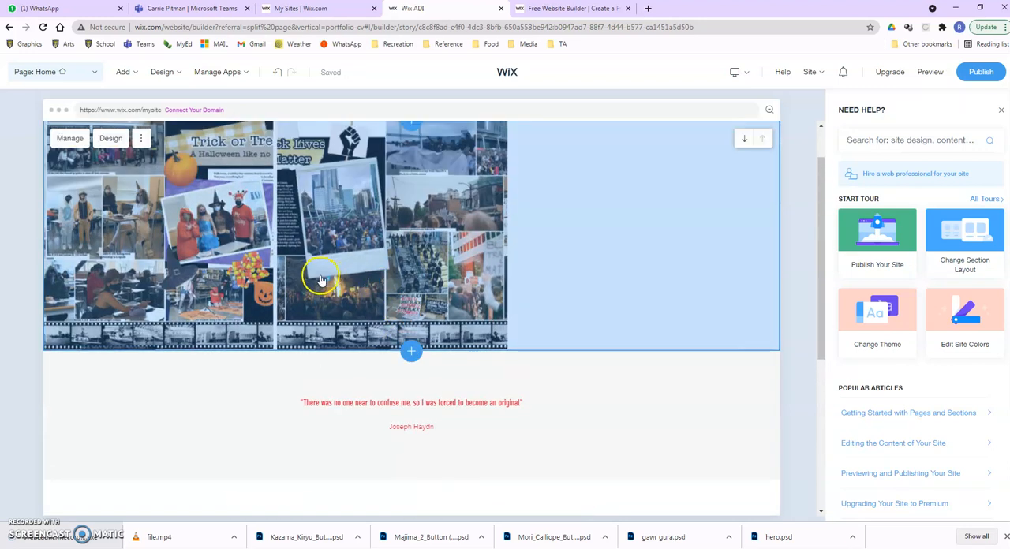
click(932, 72)
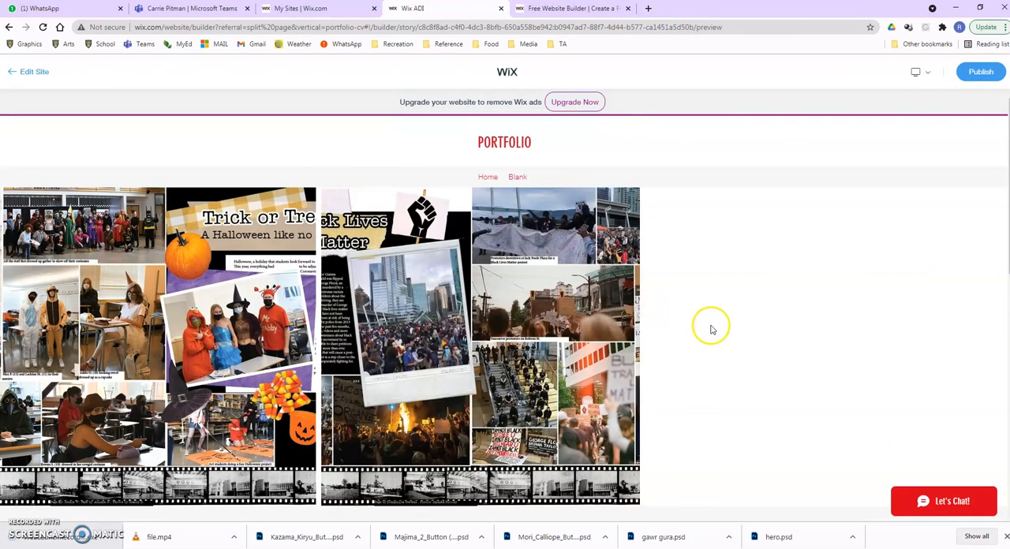
scroll(710, 331, down, 2)
scroll(710, 330, up, 2)
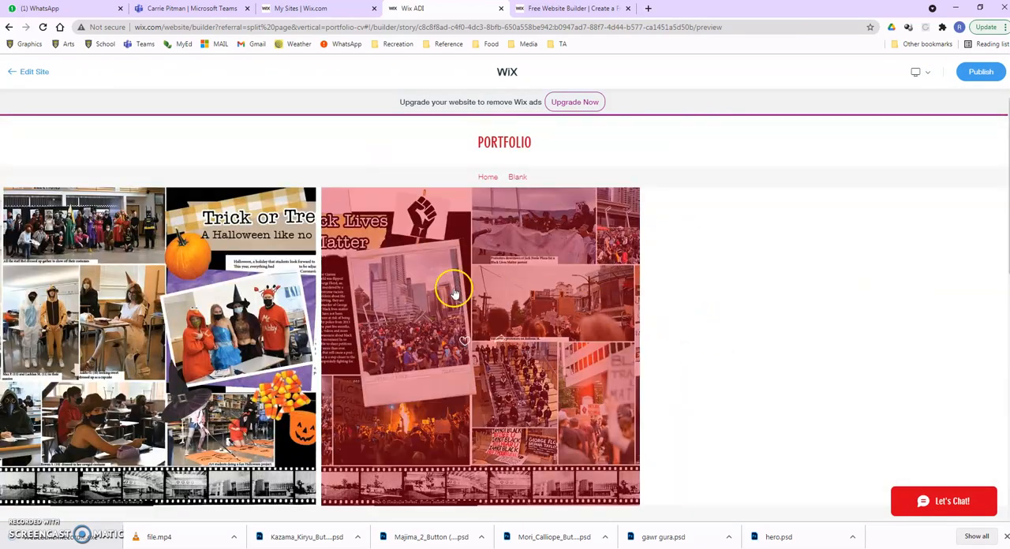
click(274, 289)
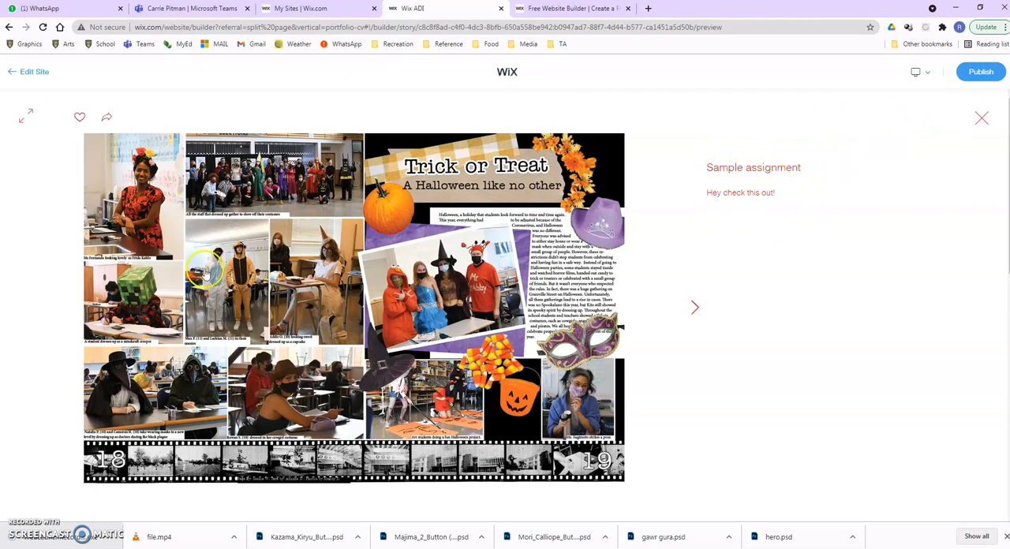
click(694, 307)
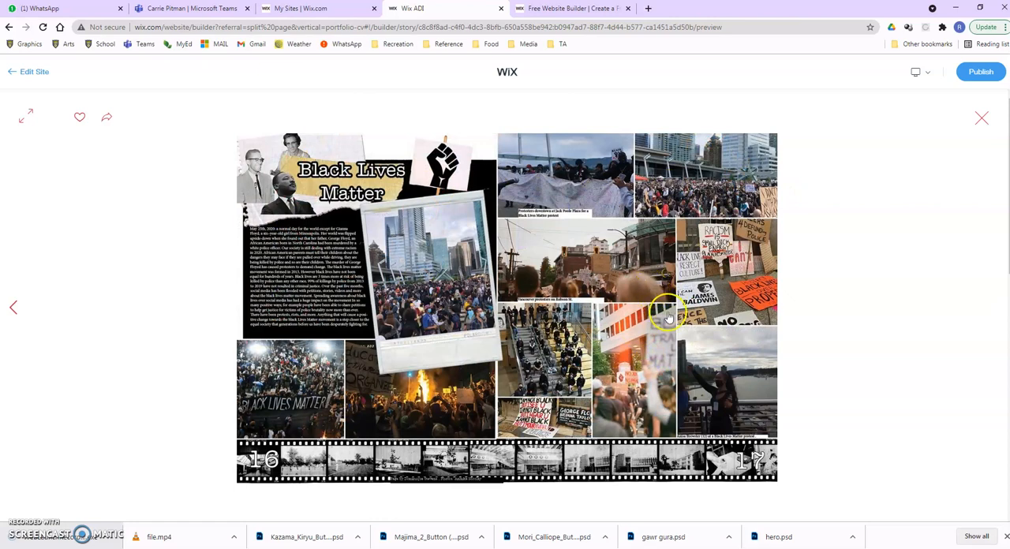
click(981, 118)
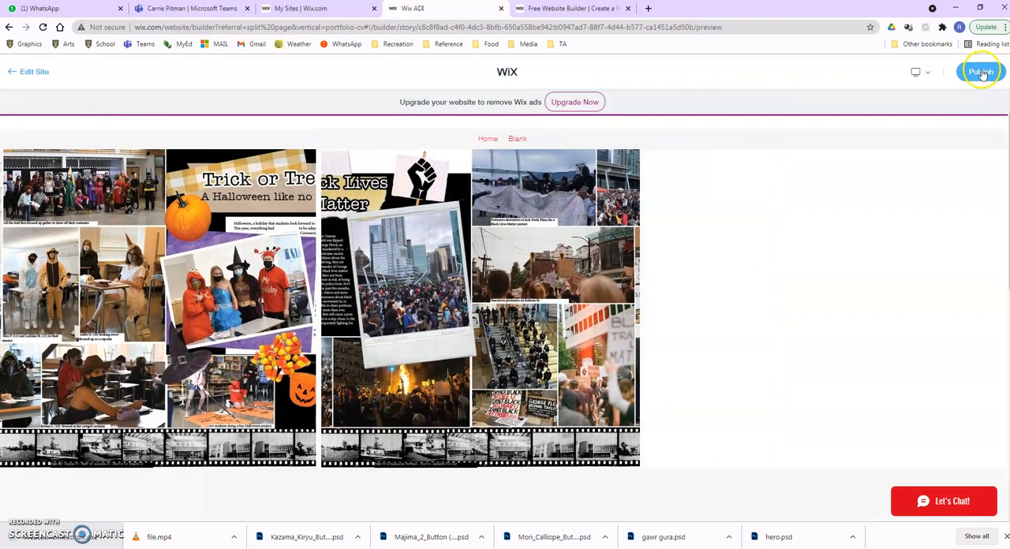
Publish the site on the free Wix.com domain with "forclass" as the site name in the address.
click(981, 72)
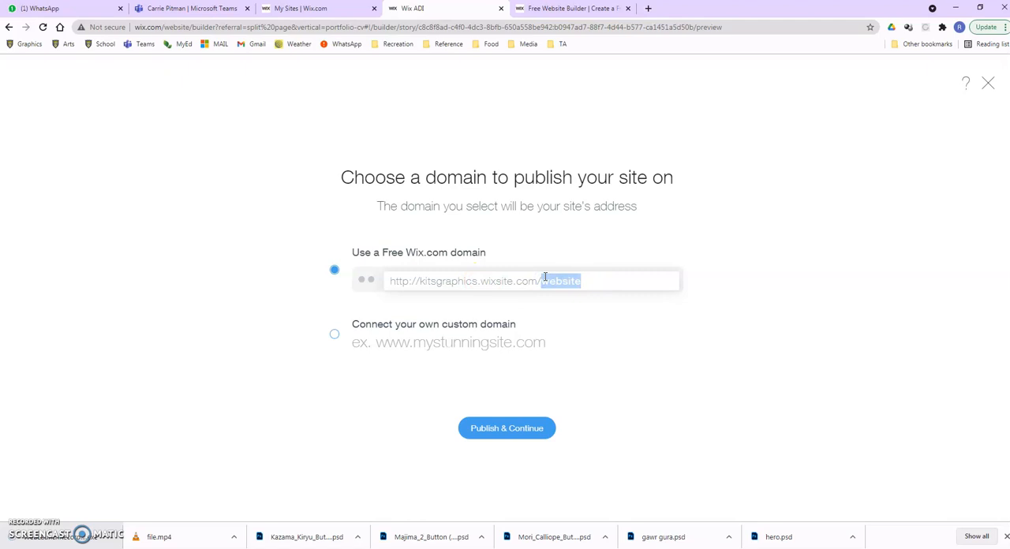
text(for class)
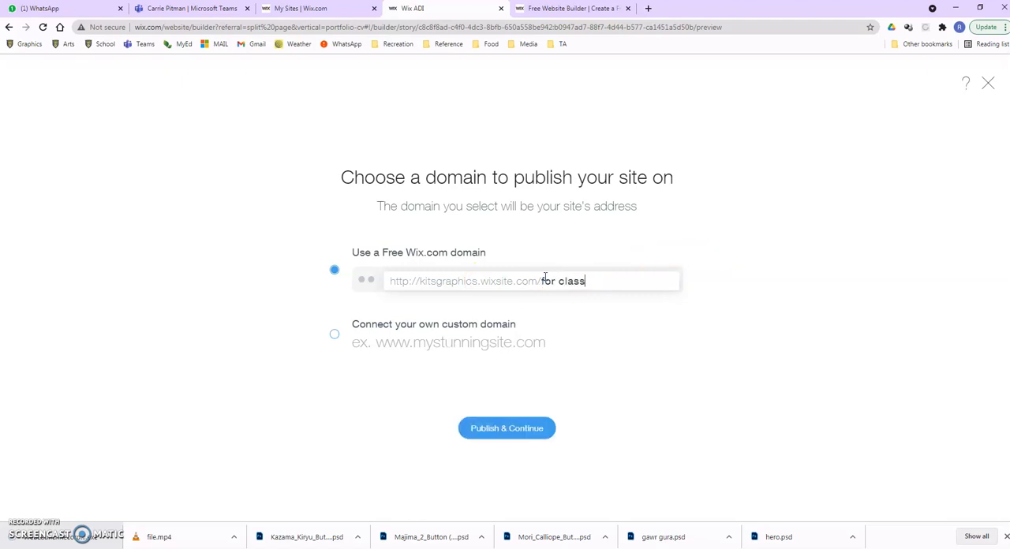
key(BackSpace)
key(BackSpace)
key(BackSpace)
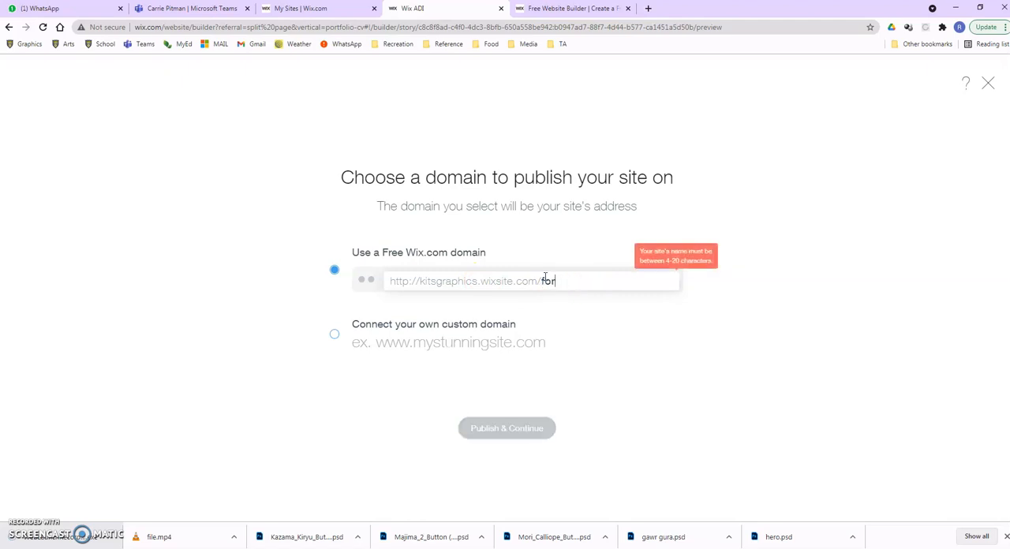
text(clas)
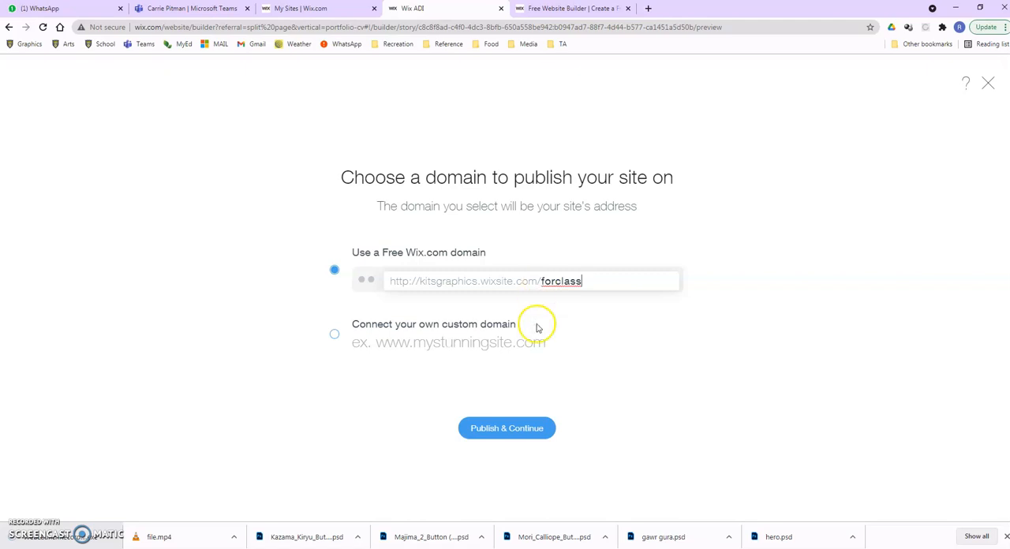
text(s)
click(515, 427)
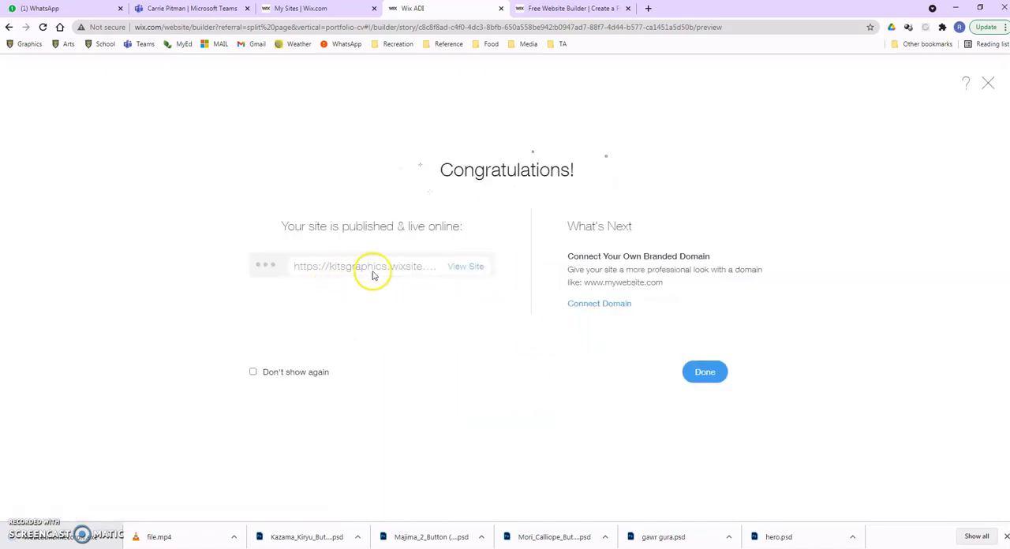
Open the published site and look through its live home page.
click(467, 268)
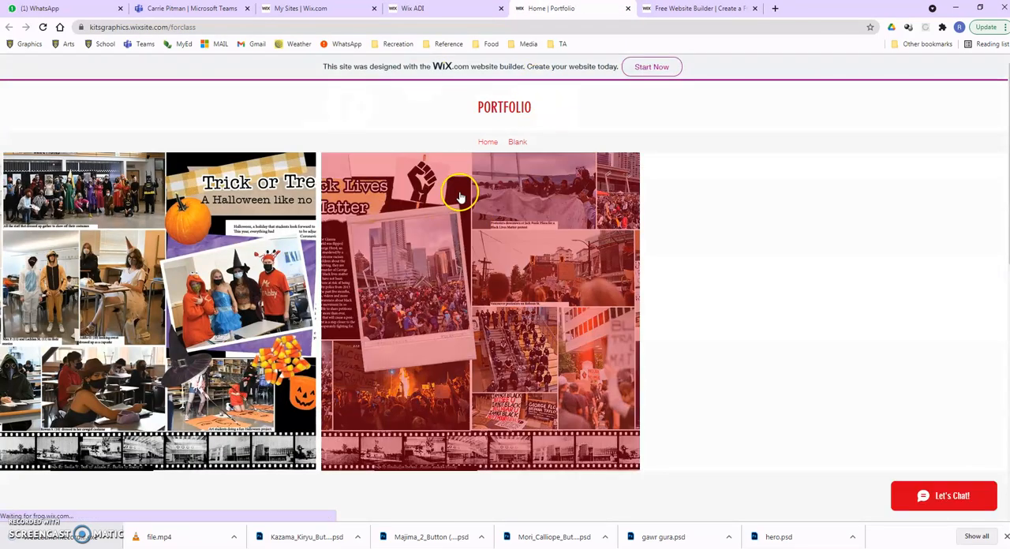
scroll(466, 269, down, 4)
scroll(466, 270, down, 3)
scroll(466, 269, up, 7)
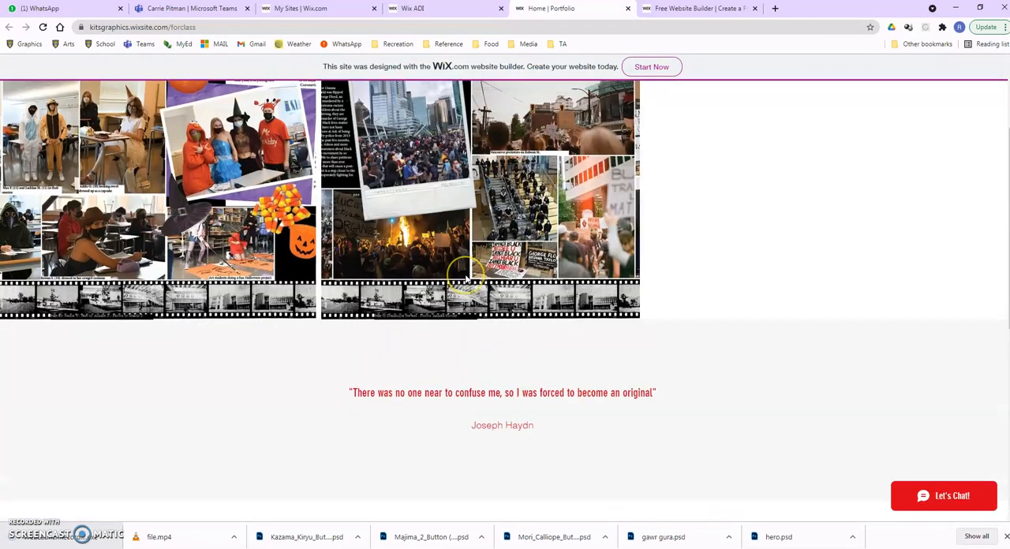